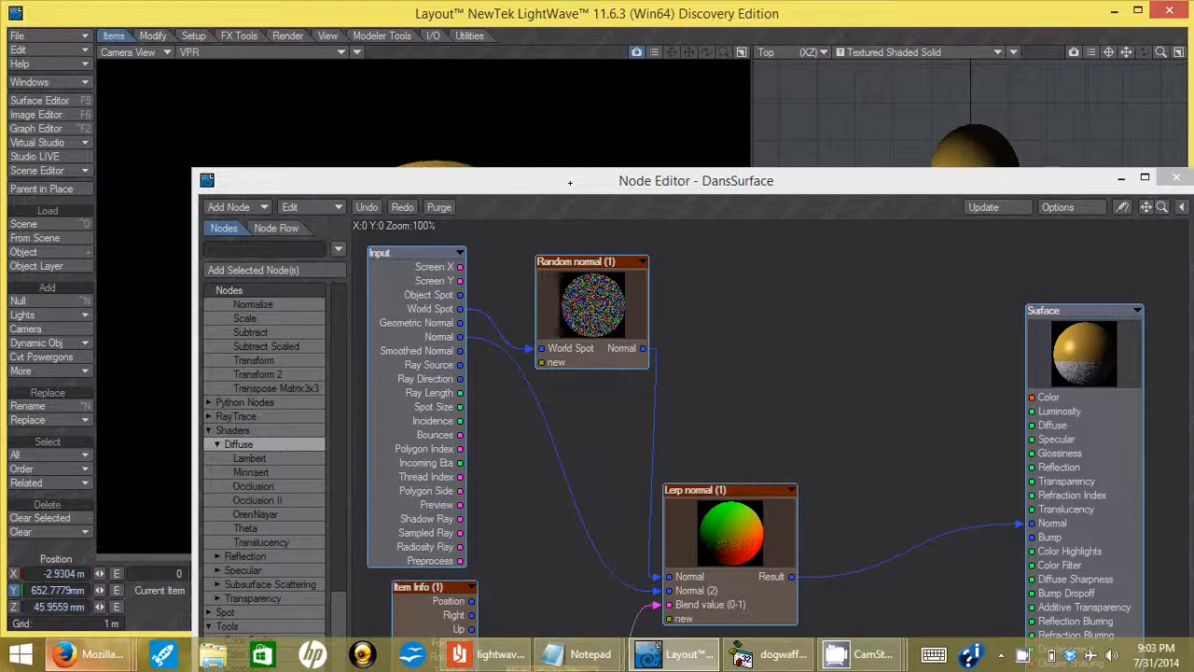
Drag the DansSurface Node Editor to the bottom of the screen to expose the Layout viewports.
drag(563, 187, 504, 547)
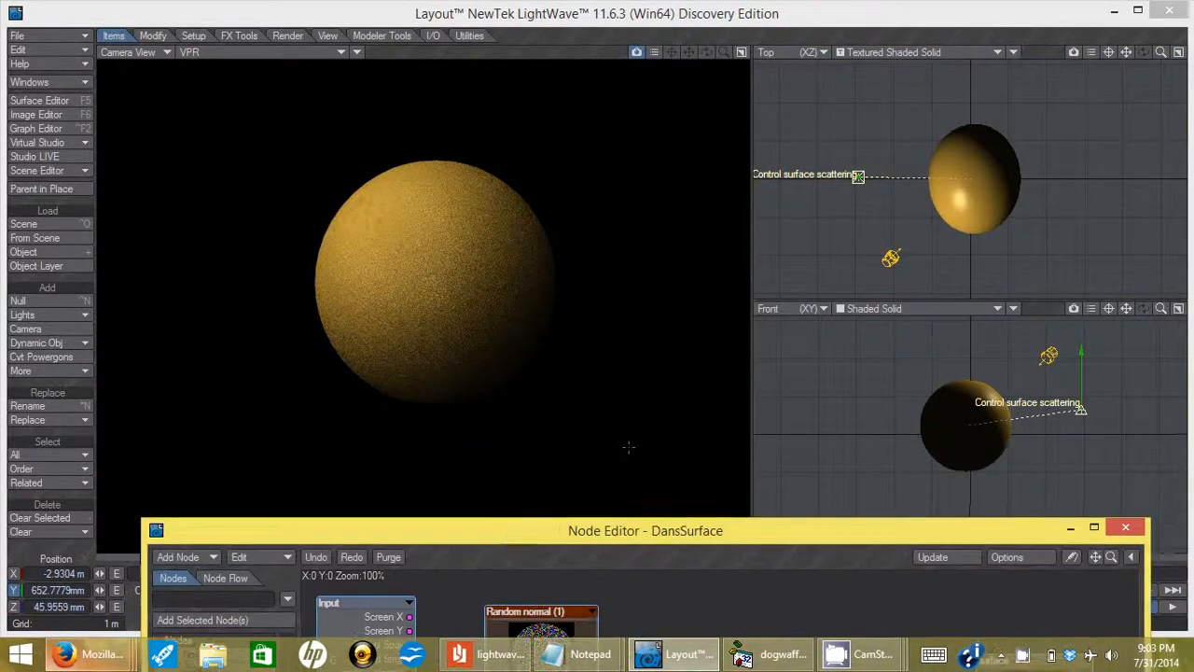
Select the Control surface scattering null in the Front view.
click(520, 364)
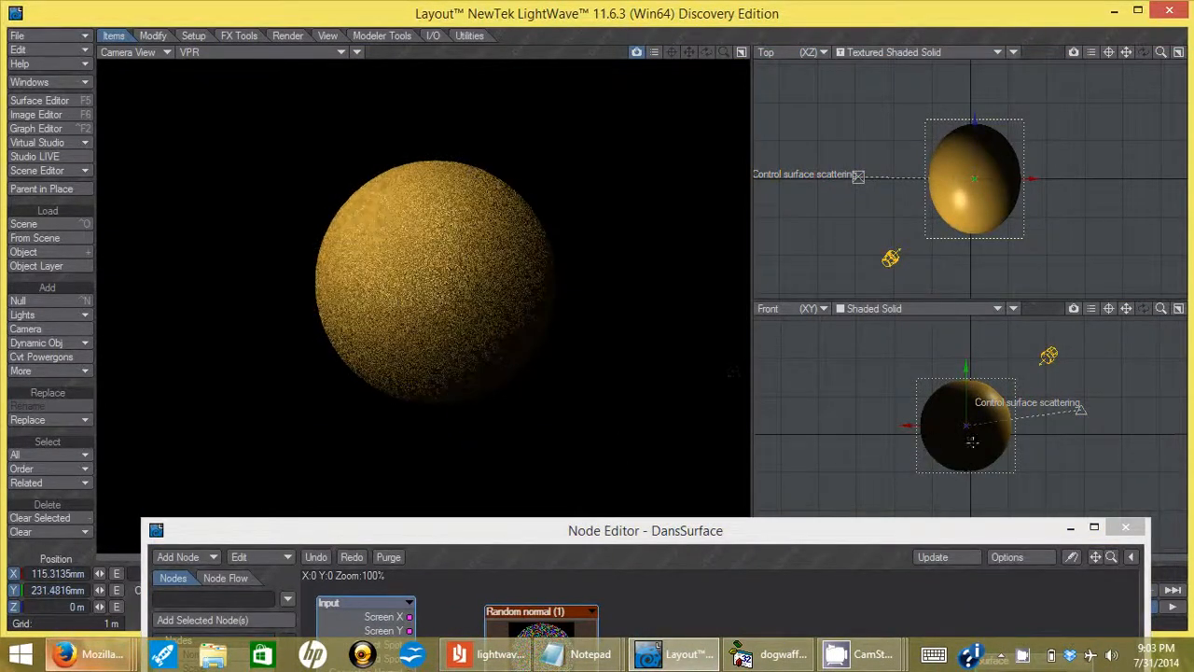
click(1083, 354)
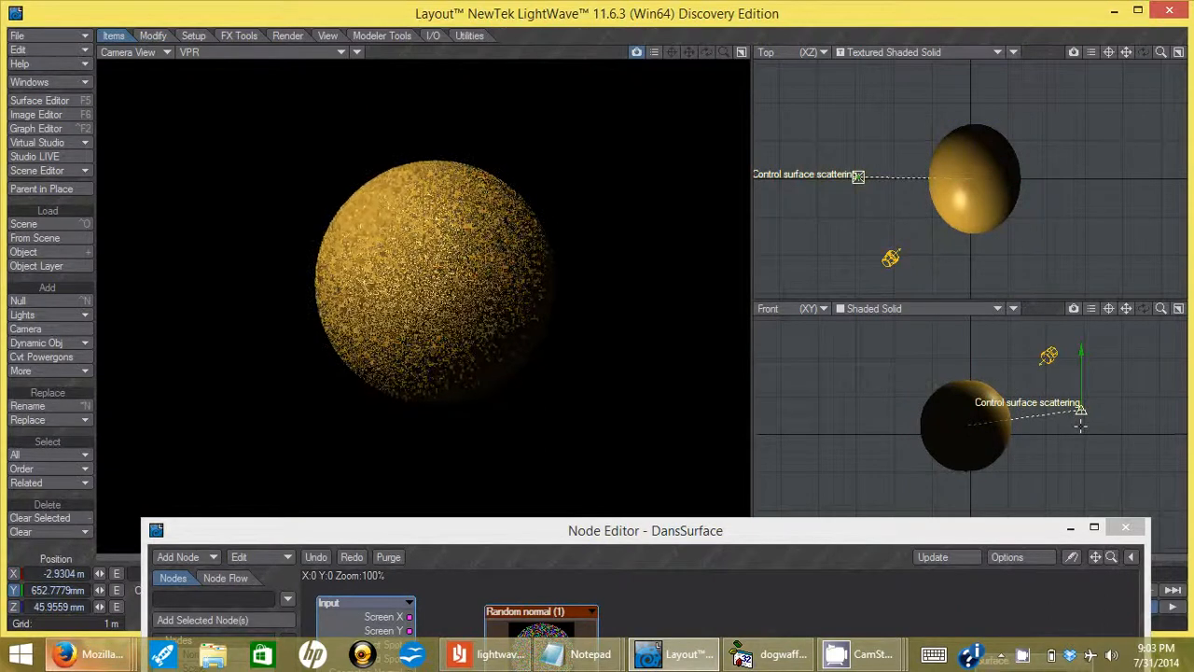
mouse_move(1084, 355)
mouse_down()
mouse_move(1084, 380)
mouse_move(1084, 354)
mouse_up()
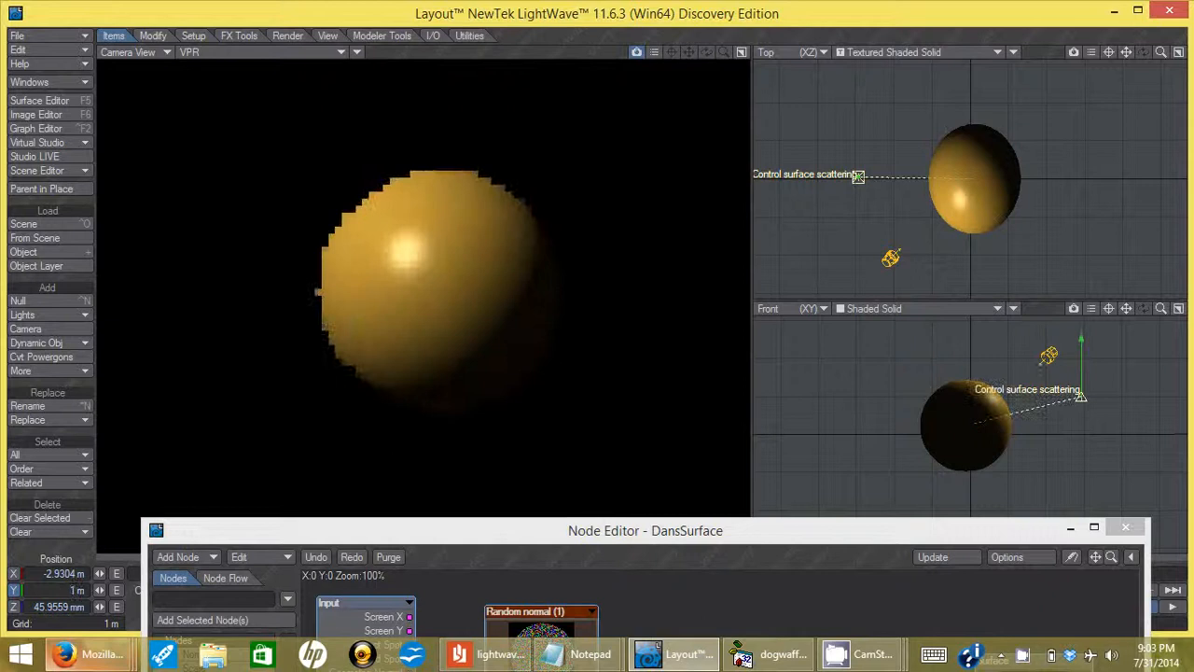
click(1084, 349)
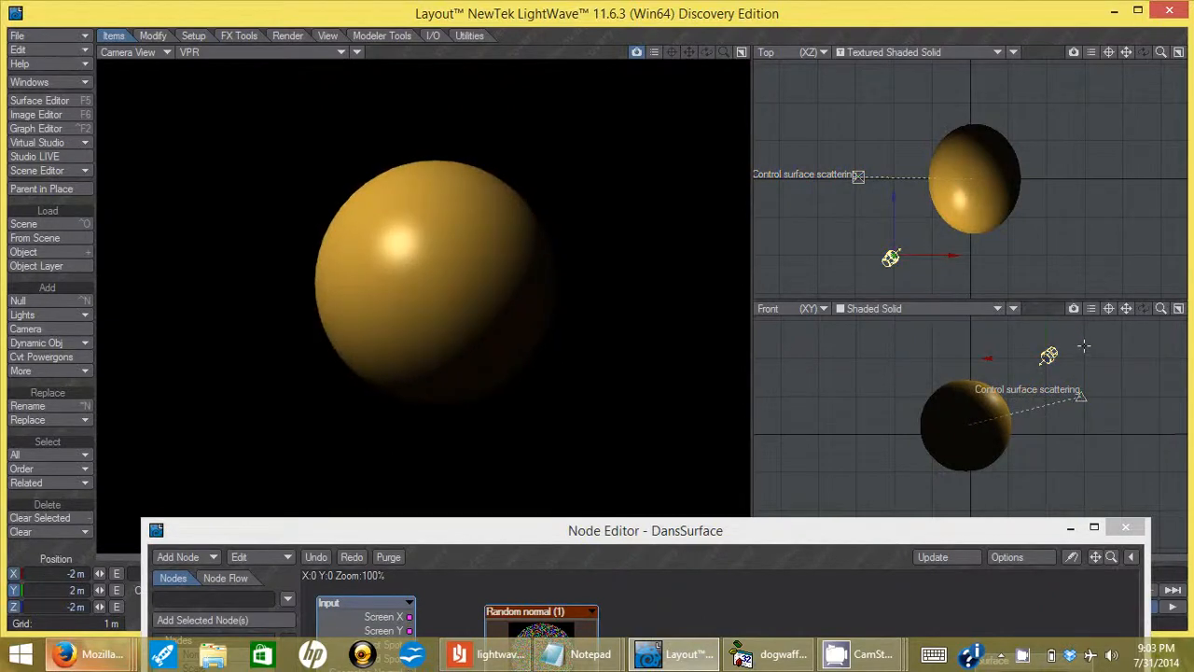
click(1080, 395)
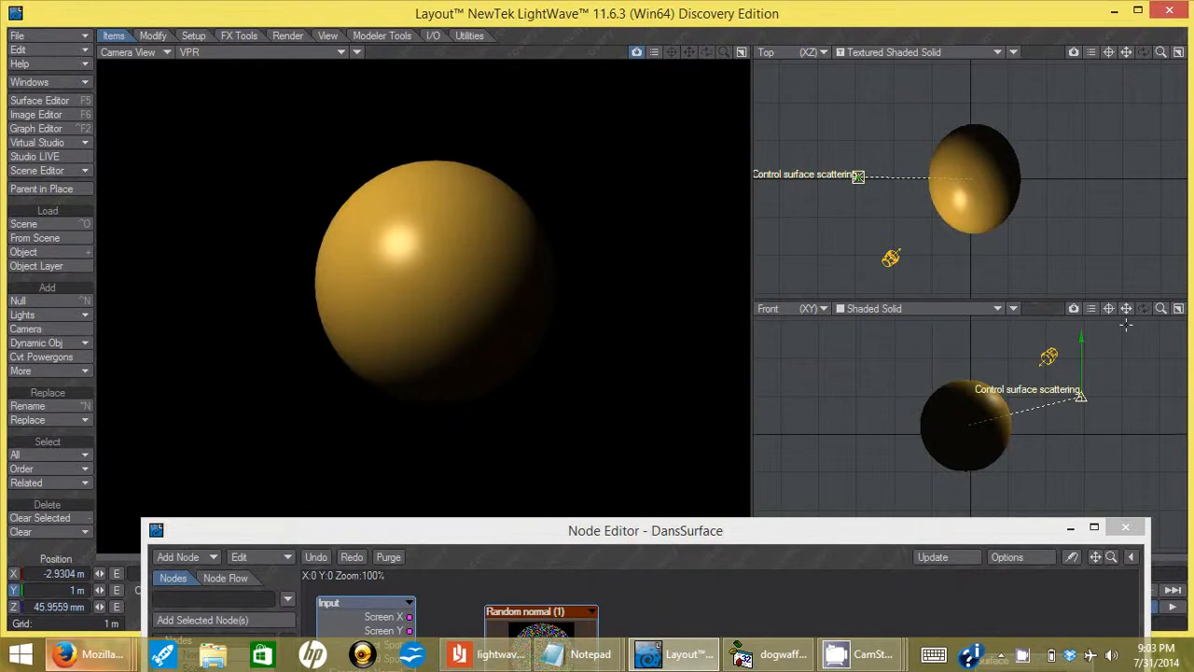
Frame the null with Shift+A and lower it to about 815 mm so the sphere turns grainy.
key(shift+a)
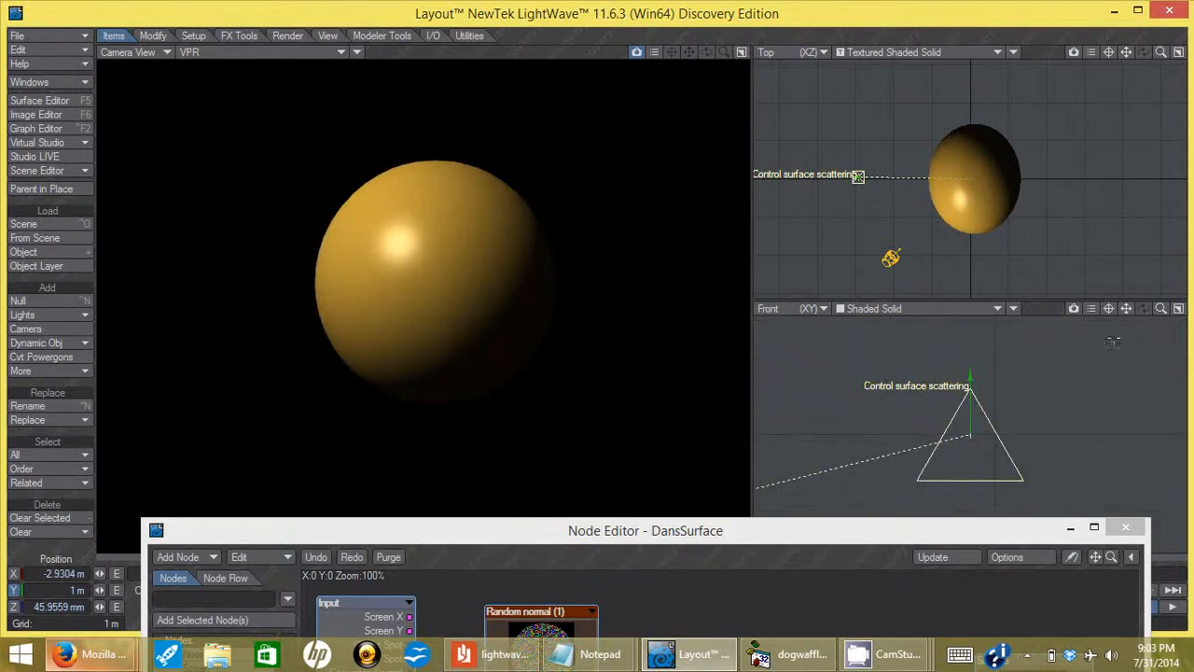
drag(1162, 310, 1126, 310)
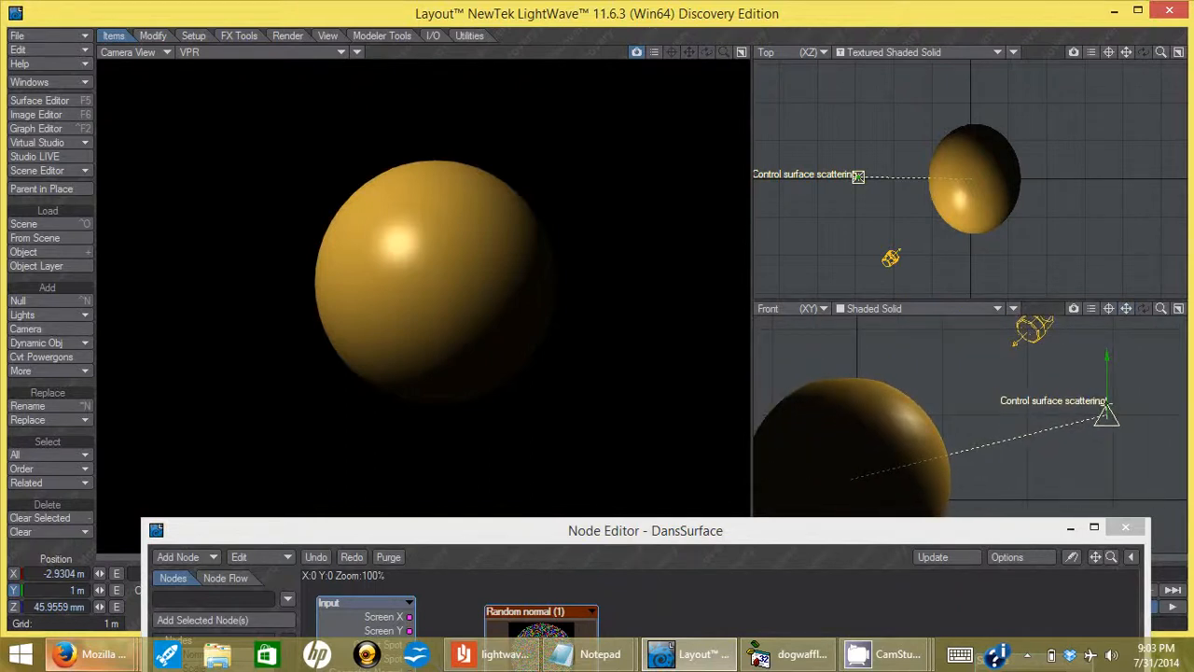
mouse_move(1107, 358)
mouse_down()
mouse_move(1108, 426)
mouse_move(1107, 374)
mouse_up()
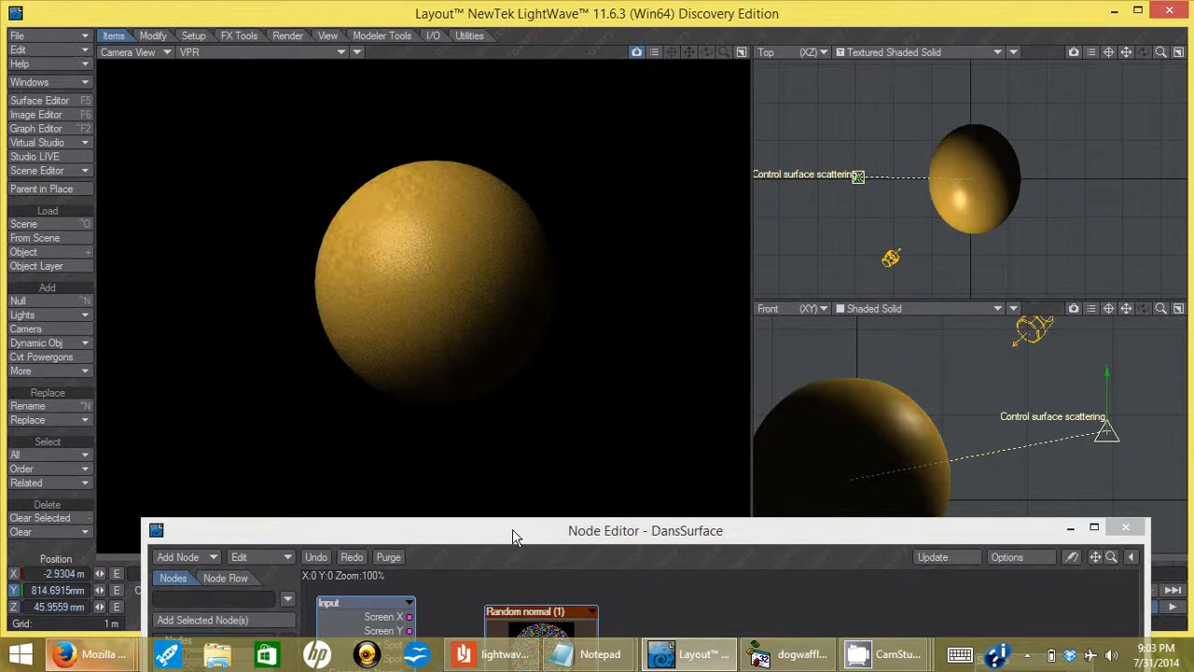
drag(513, 537, 608, 497)
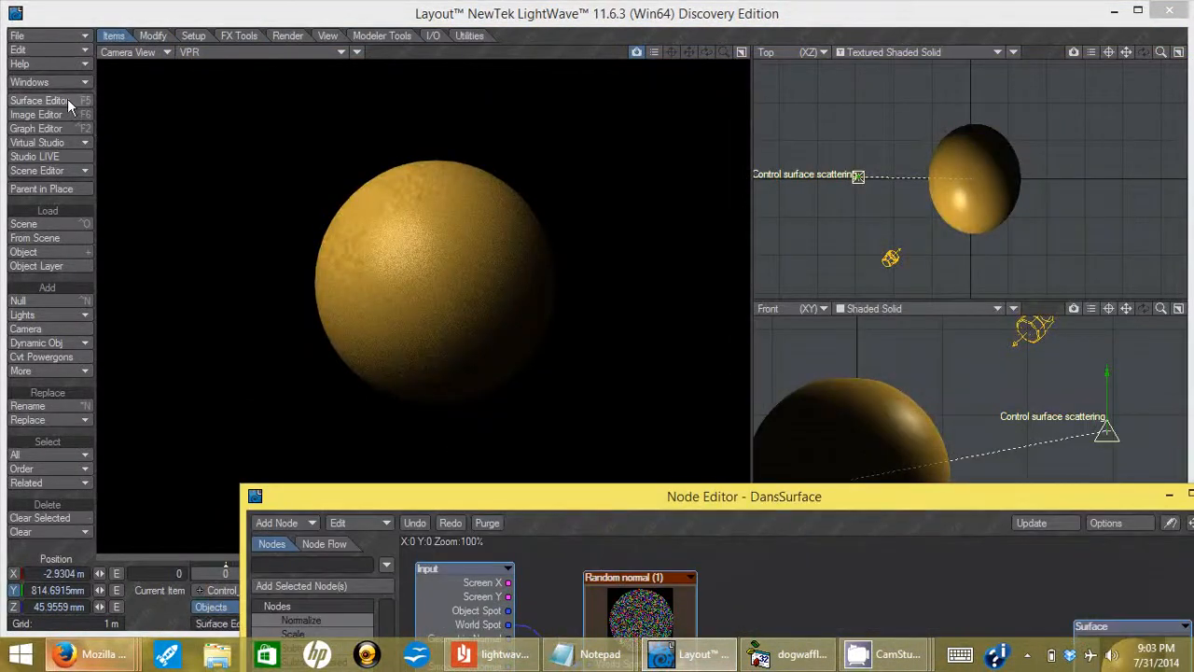
Open the Surface Editor, launch Edit Nodes, and raise the DansSurface Node Editor over the viewports.
click(39, 100)
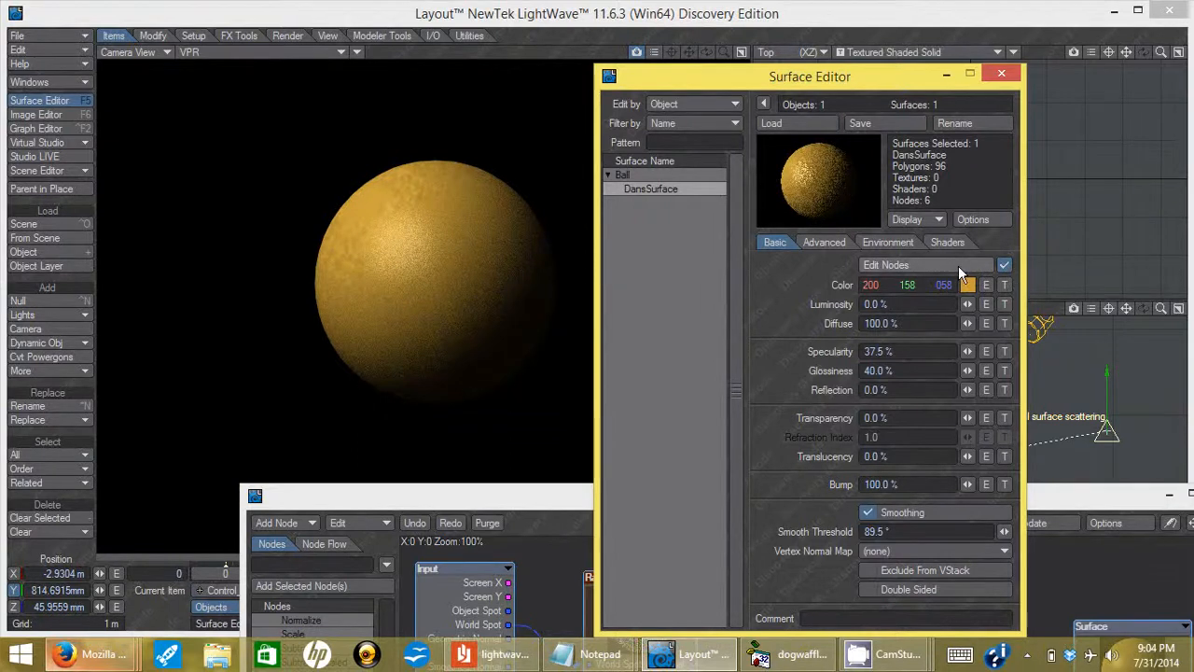
click(958, 266)
drag(755, 497, 691, 31)
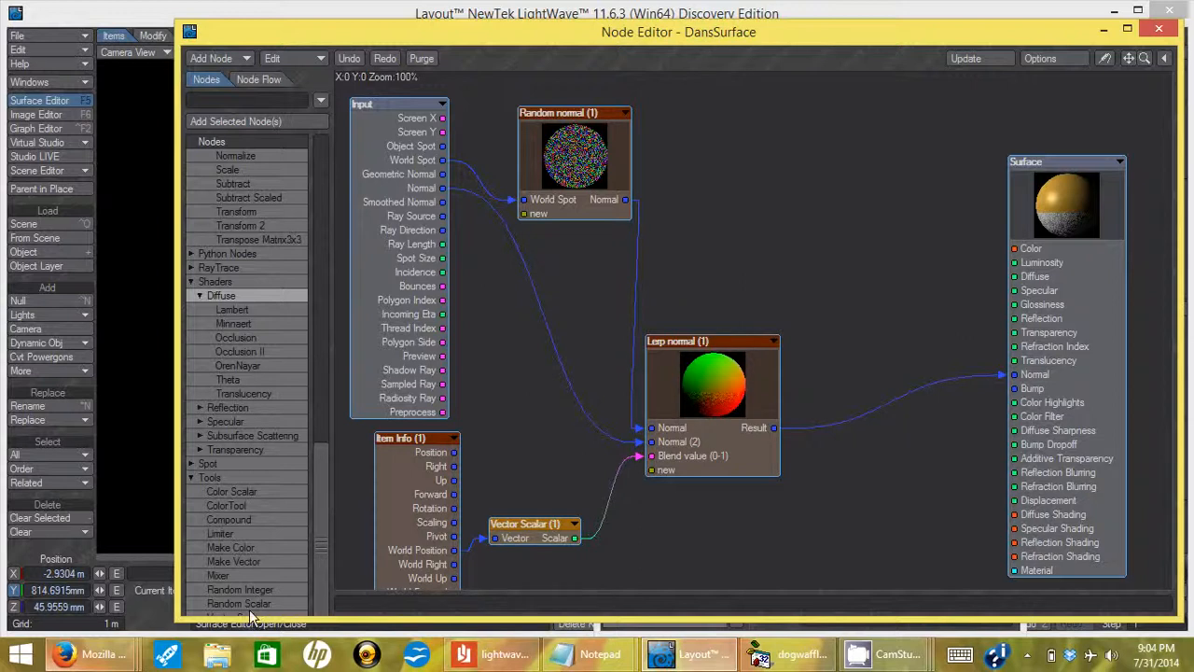
Maximize the Node Editor, nudge the nodes slightly, then restore it to a smaller window.
double_click(284, 621)
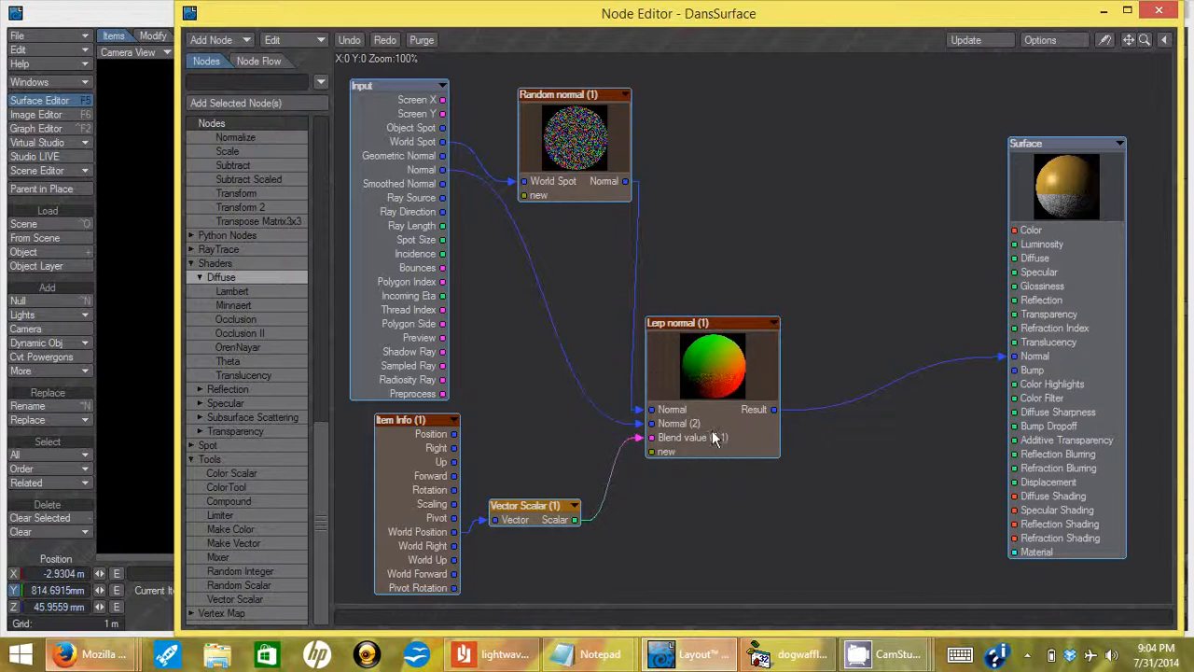
drag(565, 96, 573, 105)
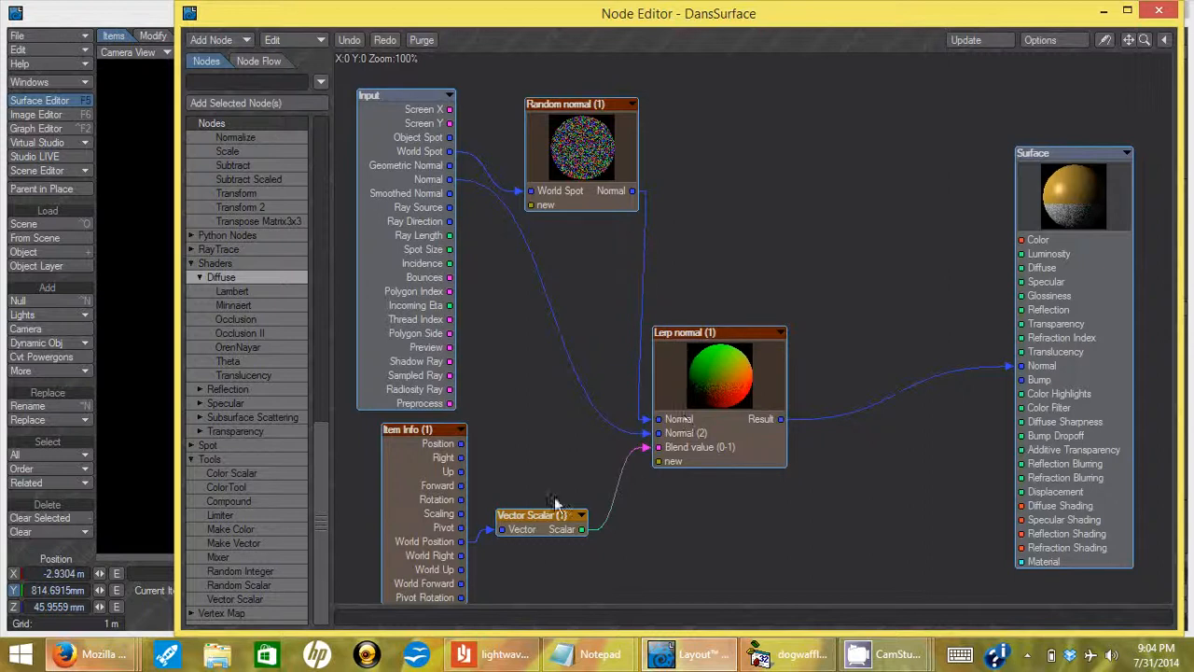
drag(550, 516, 569, 518)
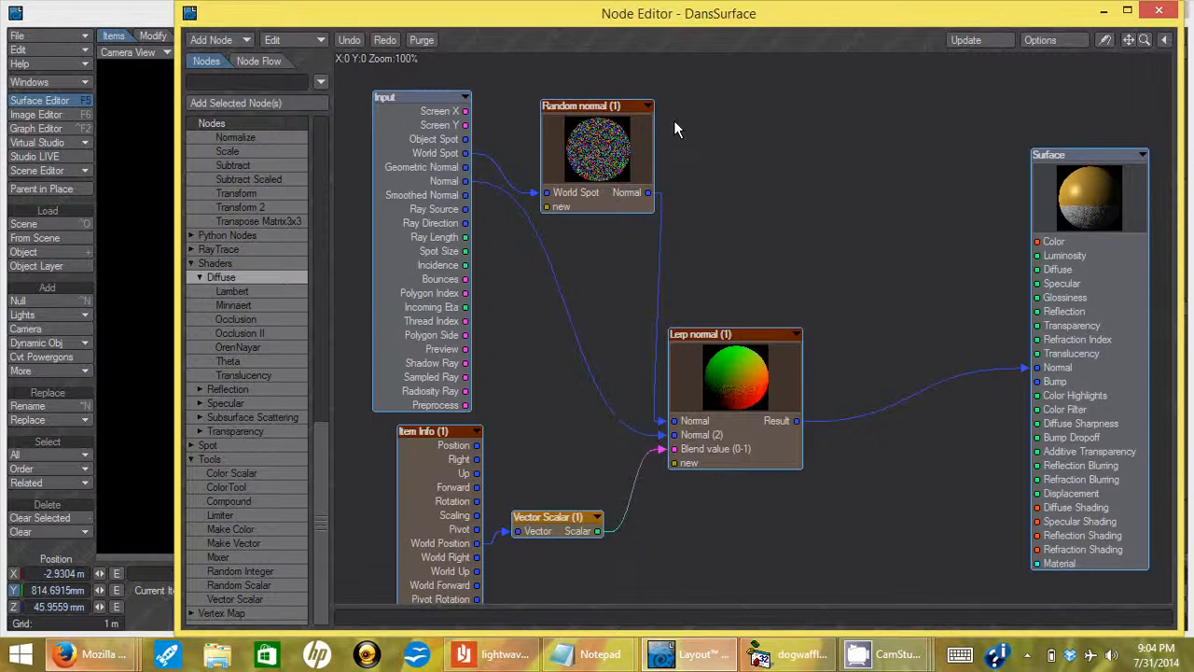
drag(712, 15, 476, 387)
Move the Node Editor up so the full Input-to-Surface network is visible.
click(1105, 429)
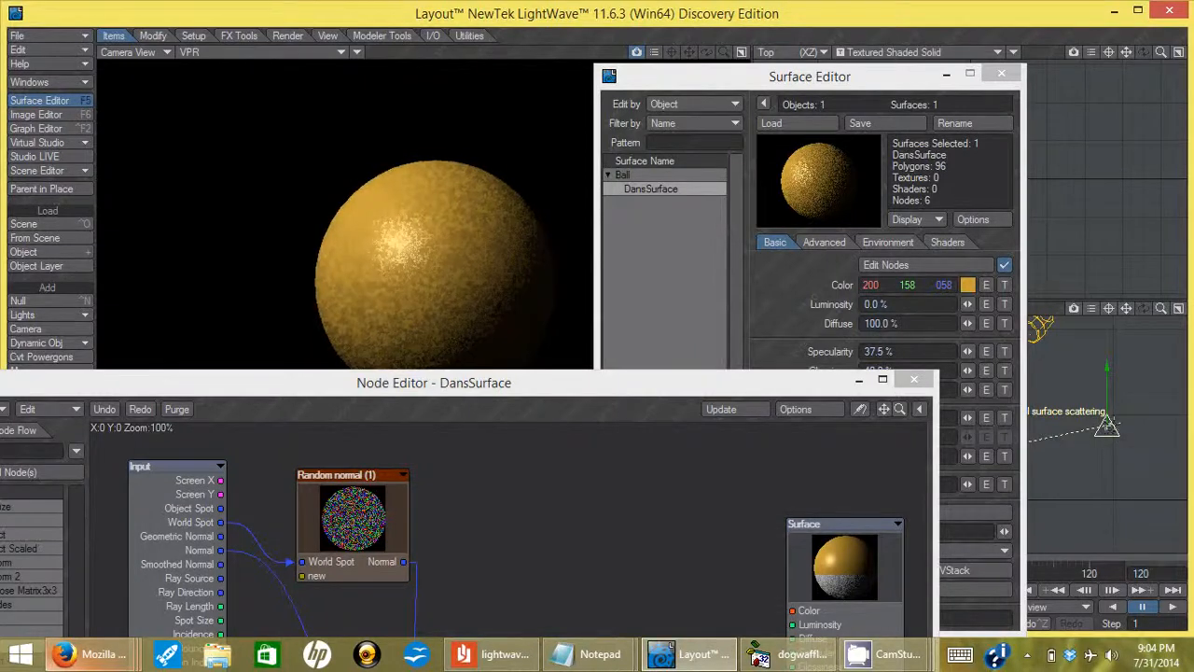
drag(755, 391, 961, 520)
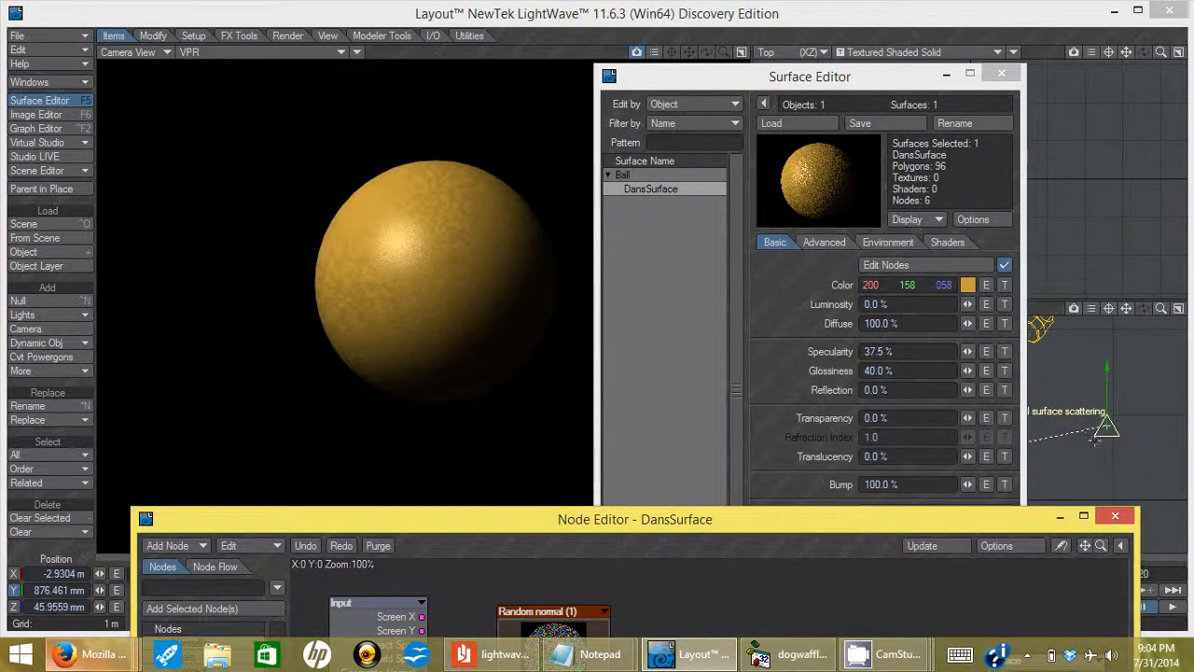
drag(895, 519, 866, 263)
drag(868, 195, 884, 54)
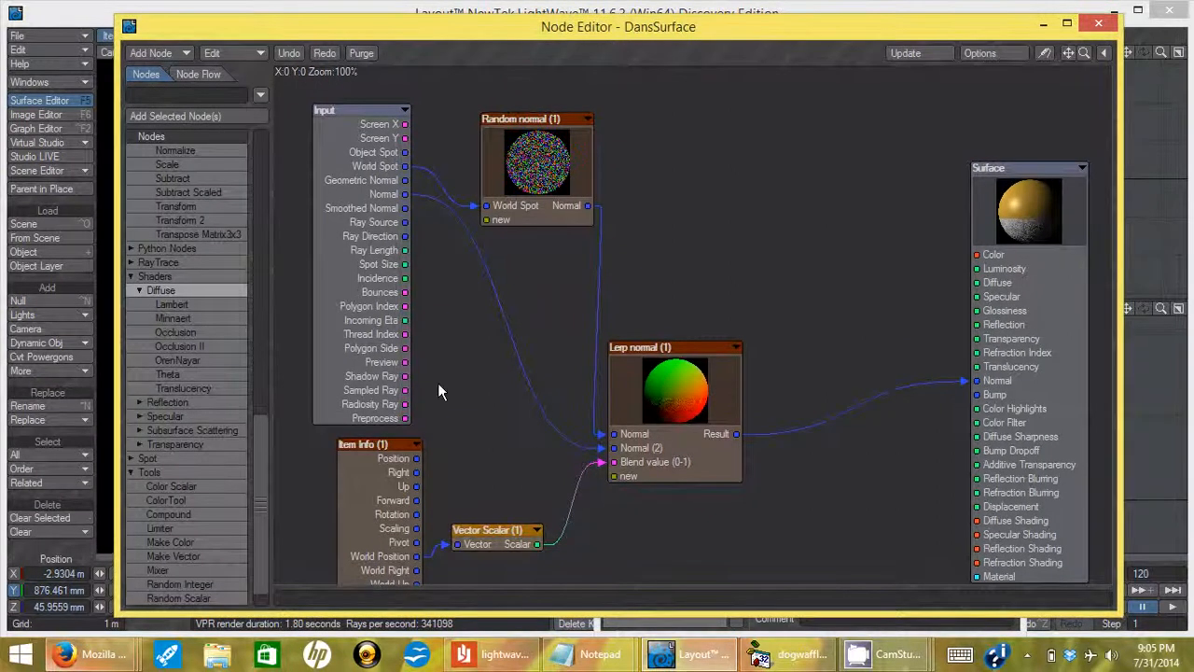
Tuck Item Info under Input and confirm its Item is Control_scattering.
drag(386, 446, 339, 372)
double_click(315, 394)
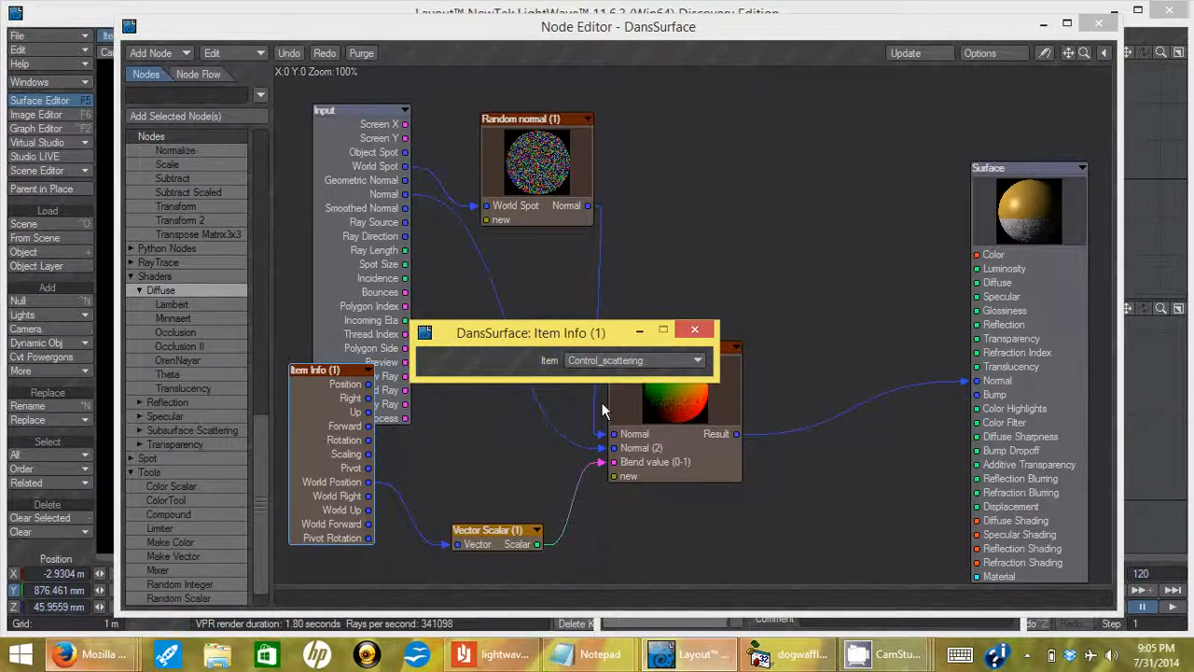
click(694, 330)
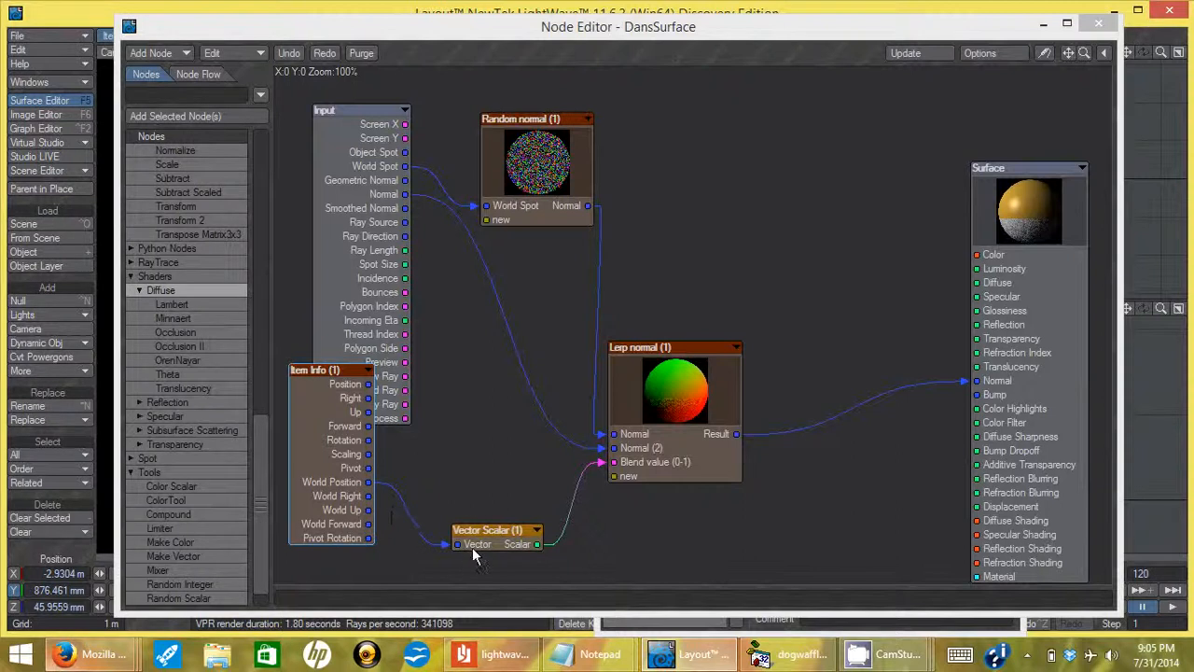
Shift Vector Scalar slightly left and confirm its Mode is Y Channel.
drag(505, 530, 486, 527)
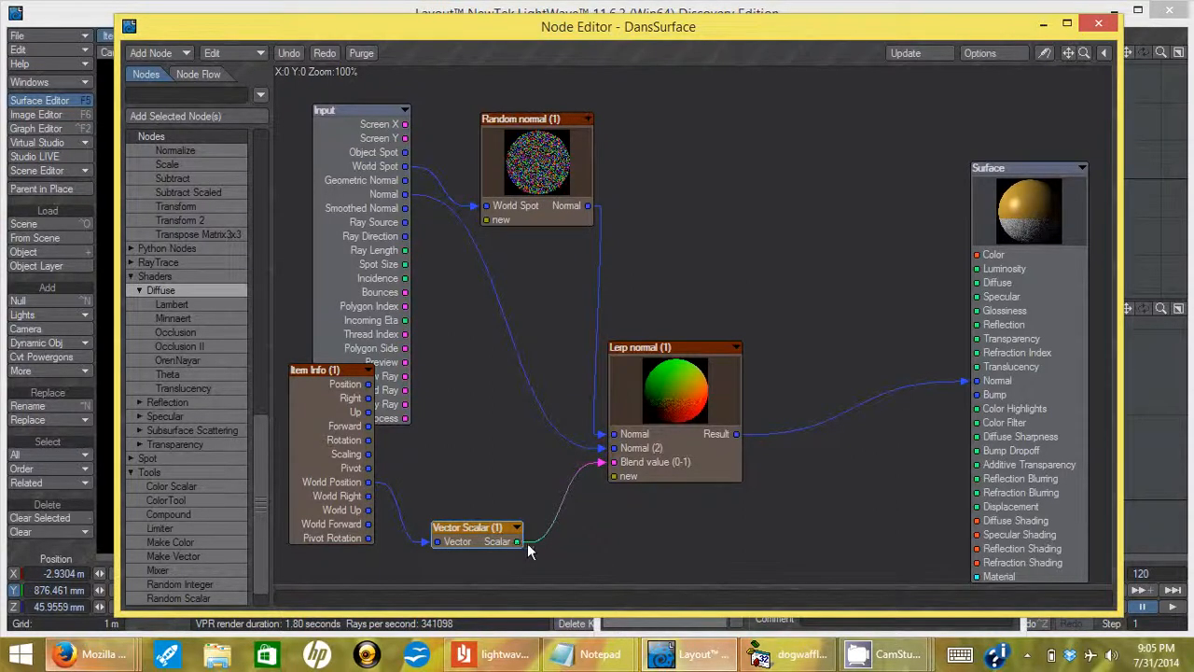
drag(497, 530, 495, 528)
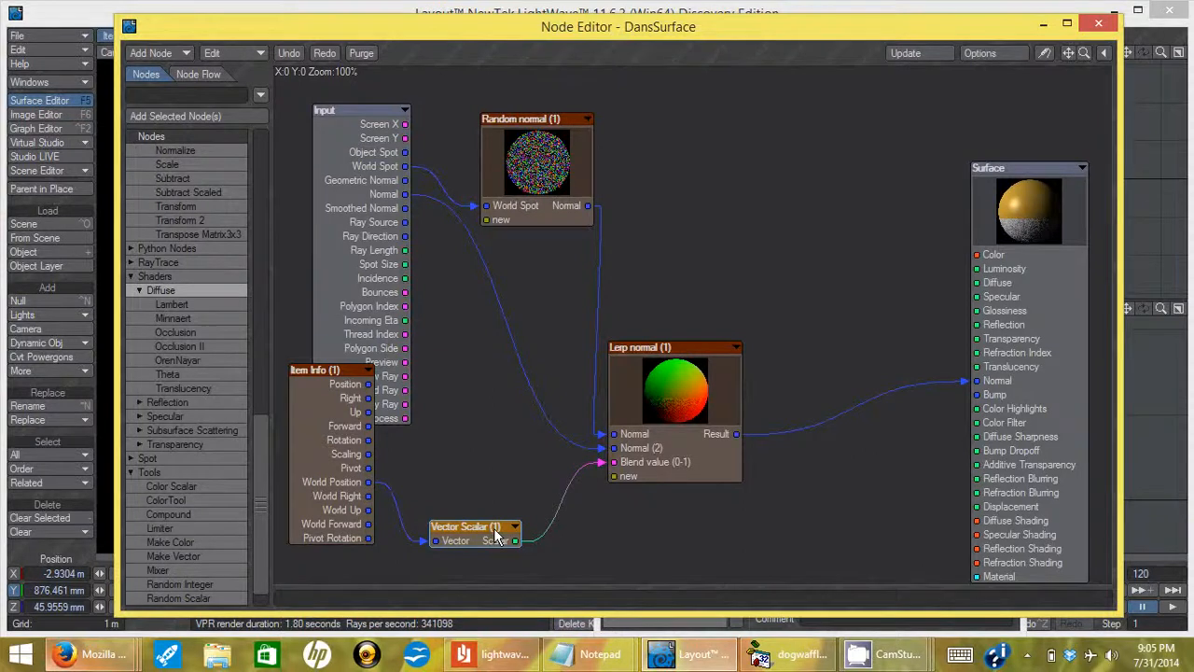
double_click(495, 530)
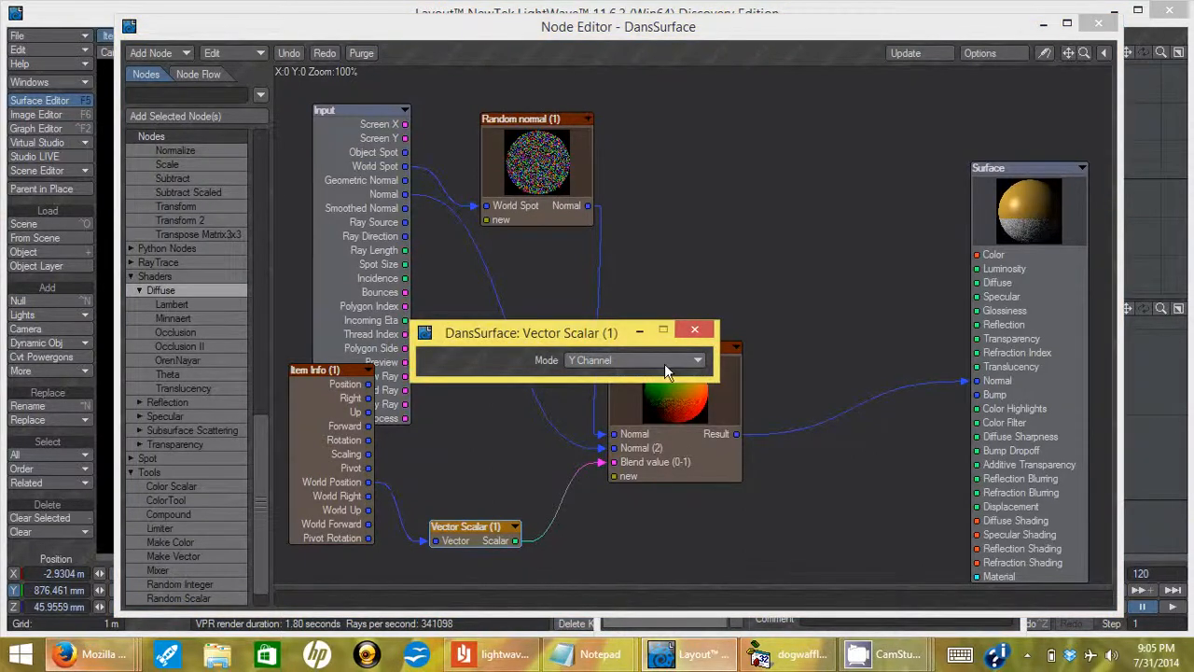
click(694, 330)
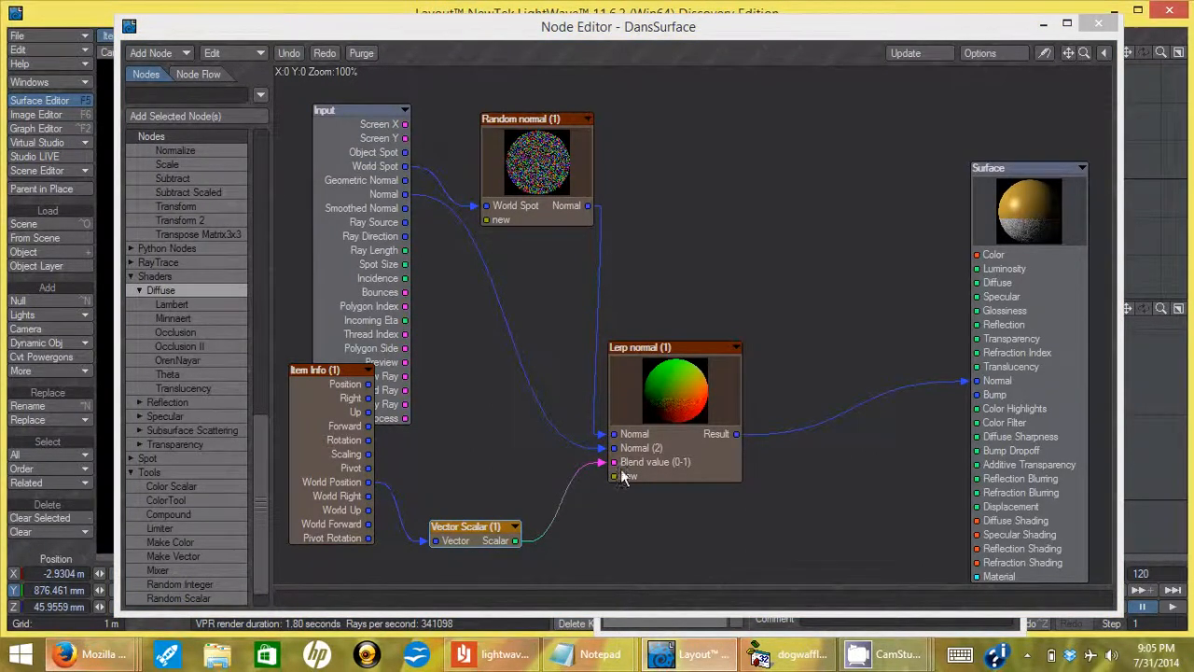
Move Lerp normal right and shift the Input and Random normal nodes up and left.
drag(662, 351, 698, 353)
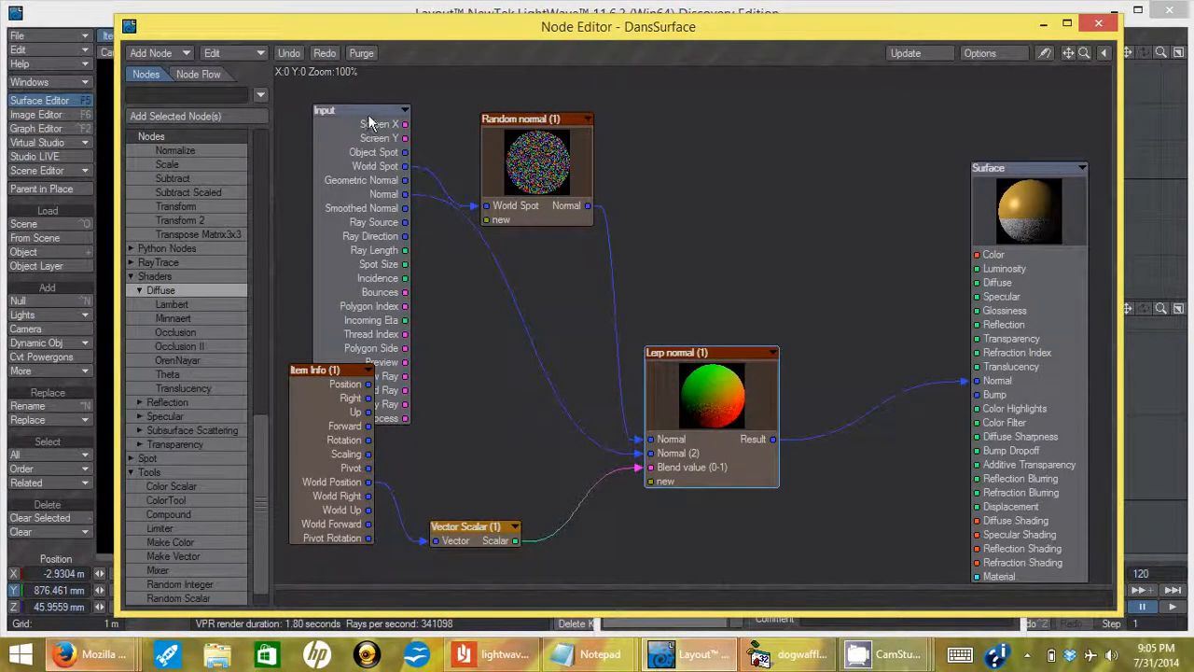
drag(370, 109, 337, 101)
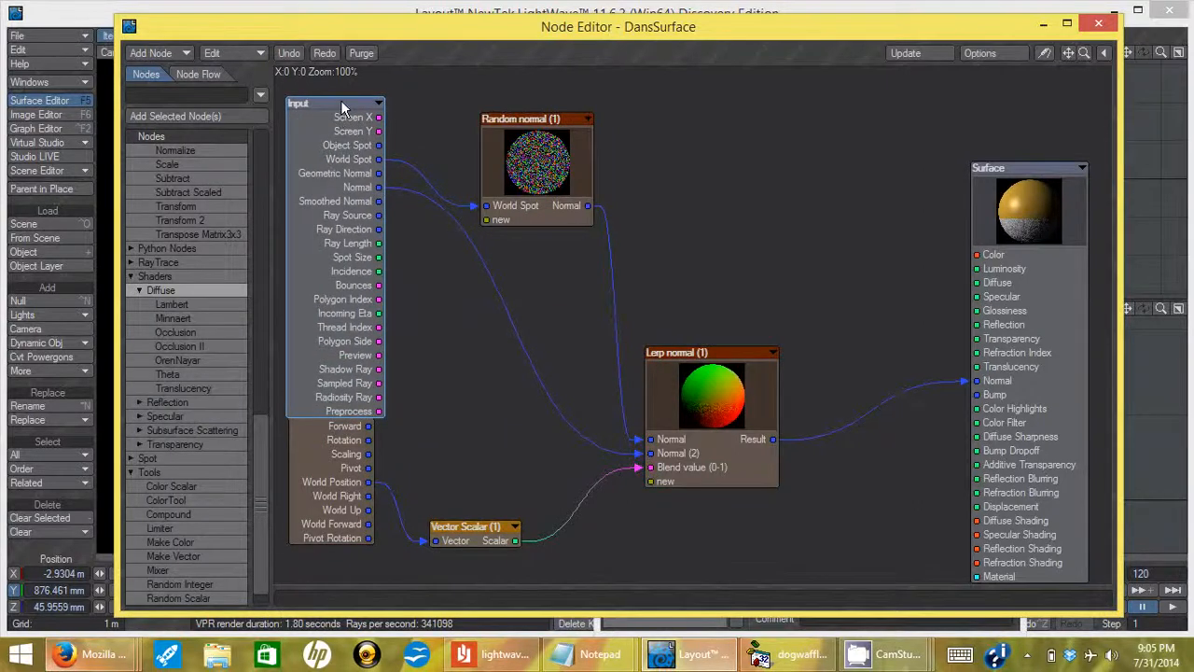
drag(340, 100, 337, 101)
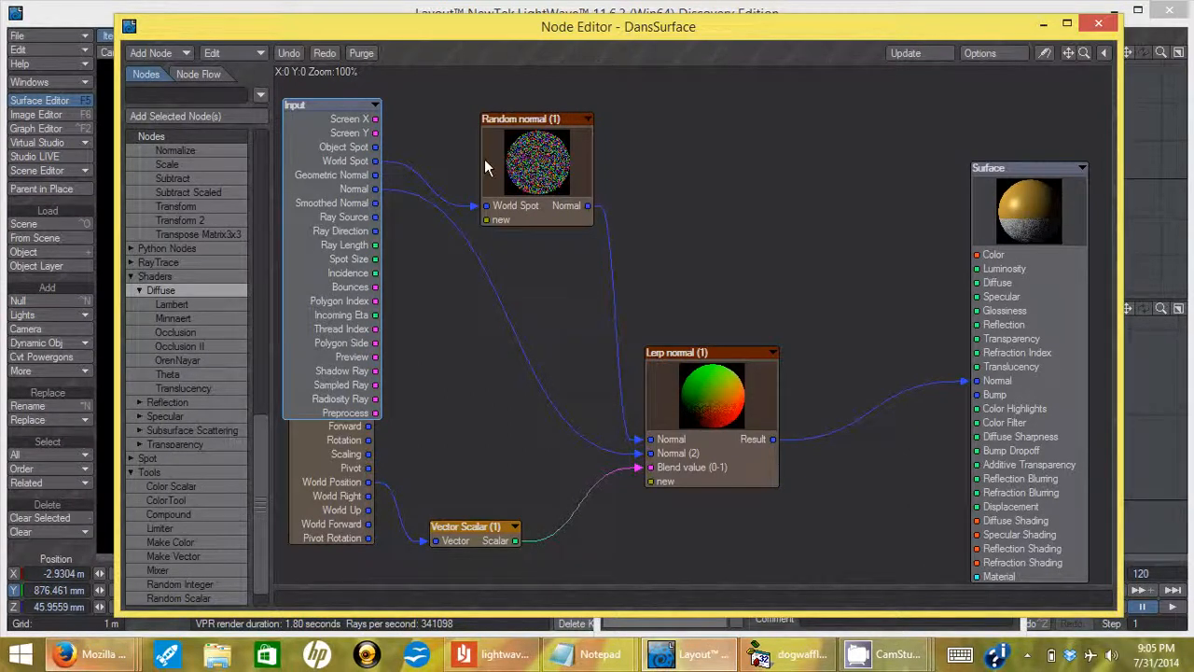
mouse_move(494, 115)
mouse_down()
mouse_move(485, 97)
mouse_move(524, 106)
mouse_up()
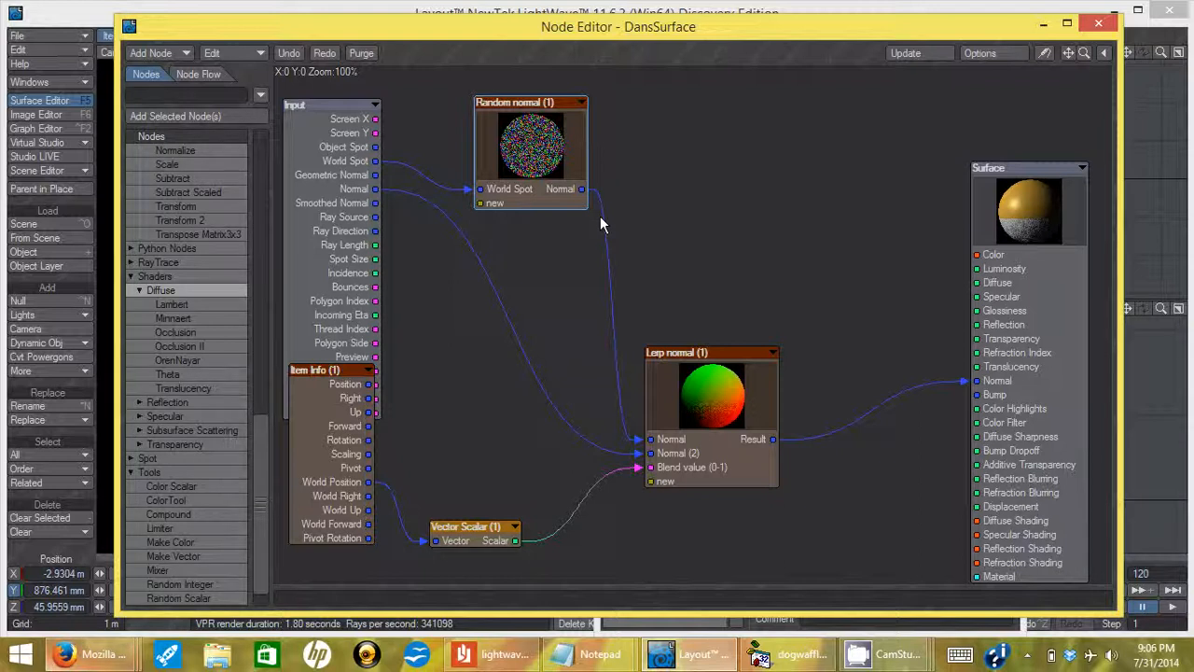
Open the Random normal compound graph and inspect the Multiply (1) node's settings.
double_click(574, 157)
drag(560, 37, 604, 43)
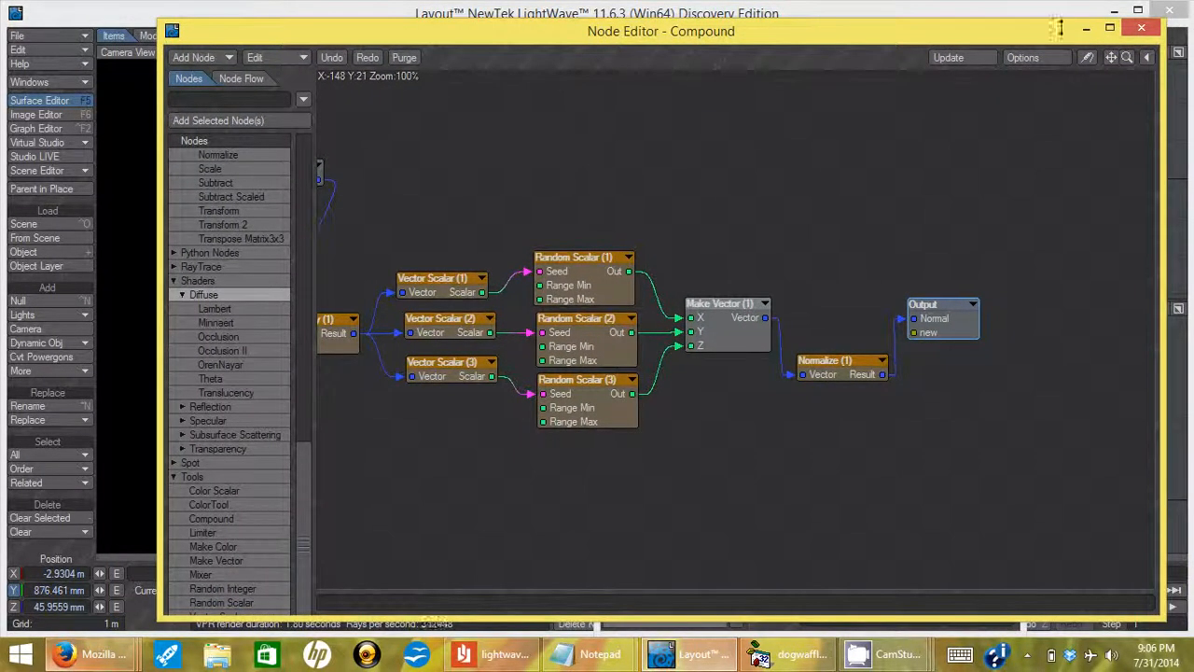
drag(1111, 58, 1193, 60)
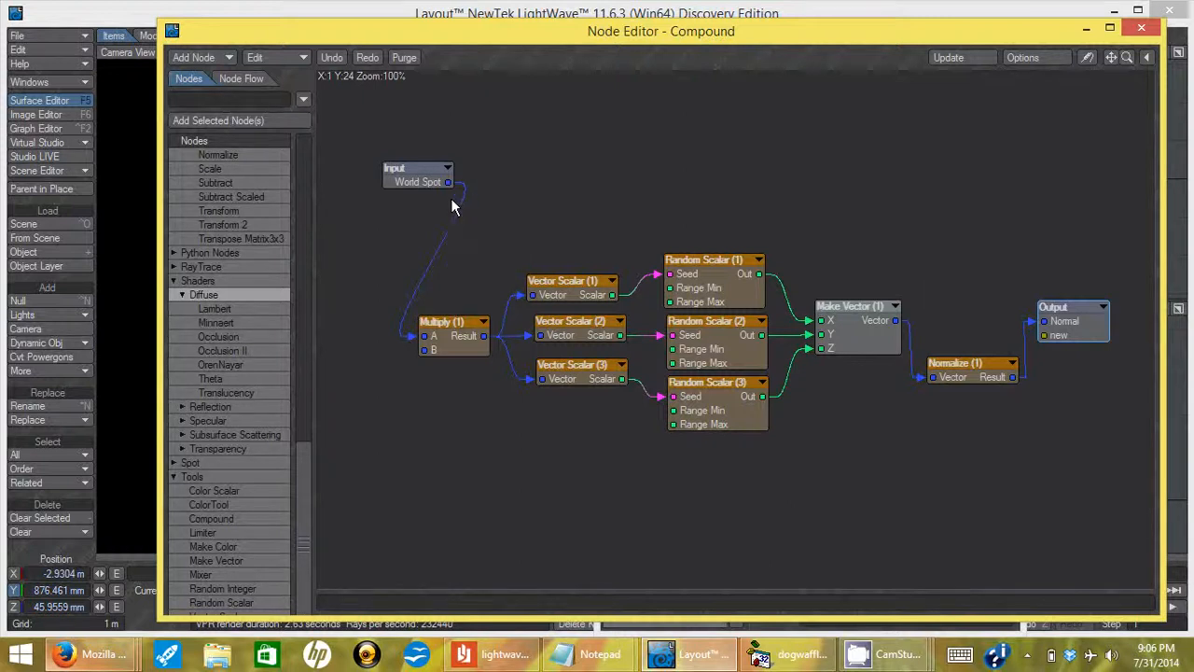
click(457, 331)
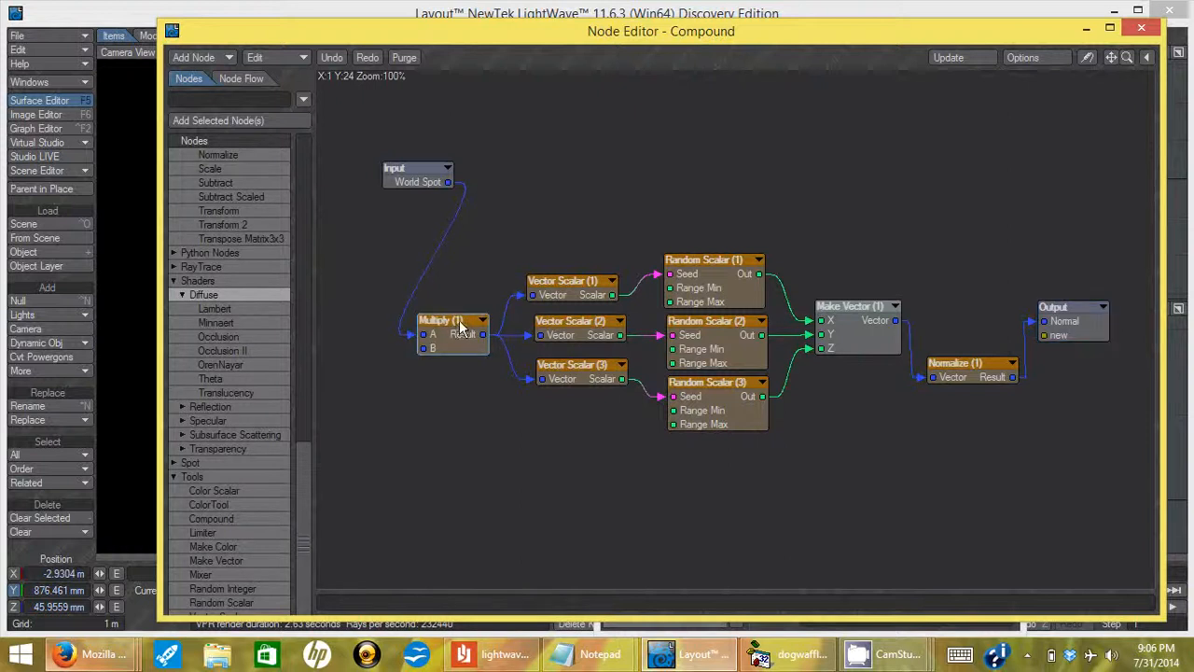
double_click(457, 322)
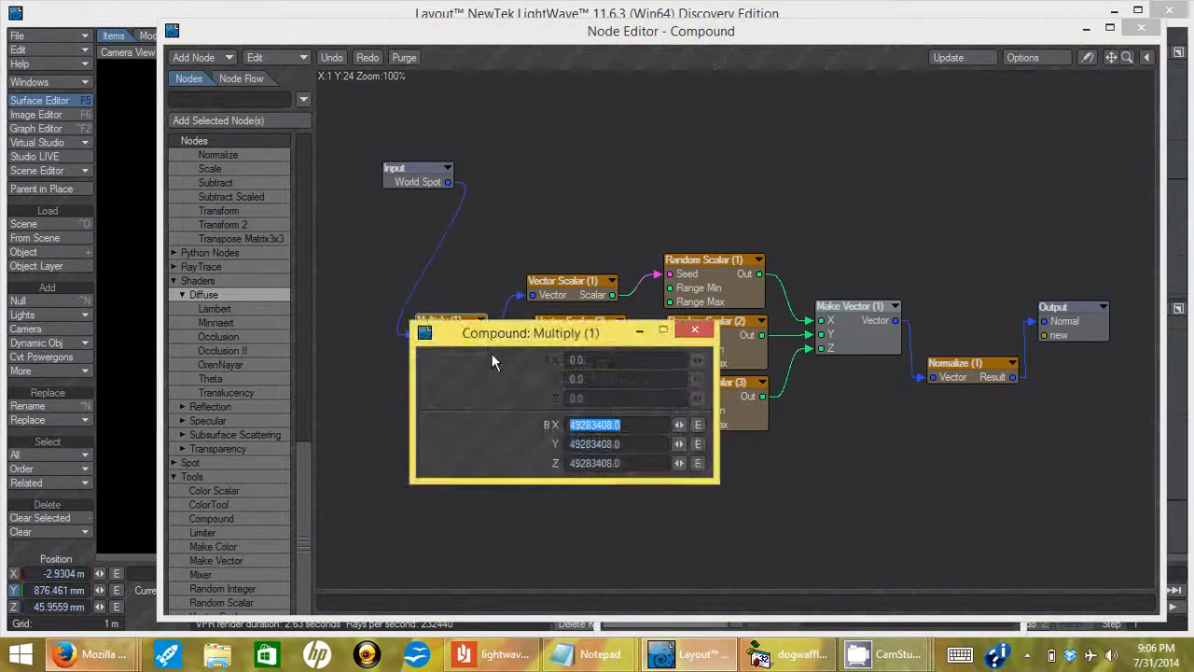
click(702, 334)
Check that Vector Scalar (1) and (2) use X Channel mode, then select Random Scalar (1).
double_click(579, 279)
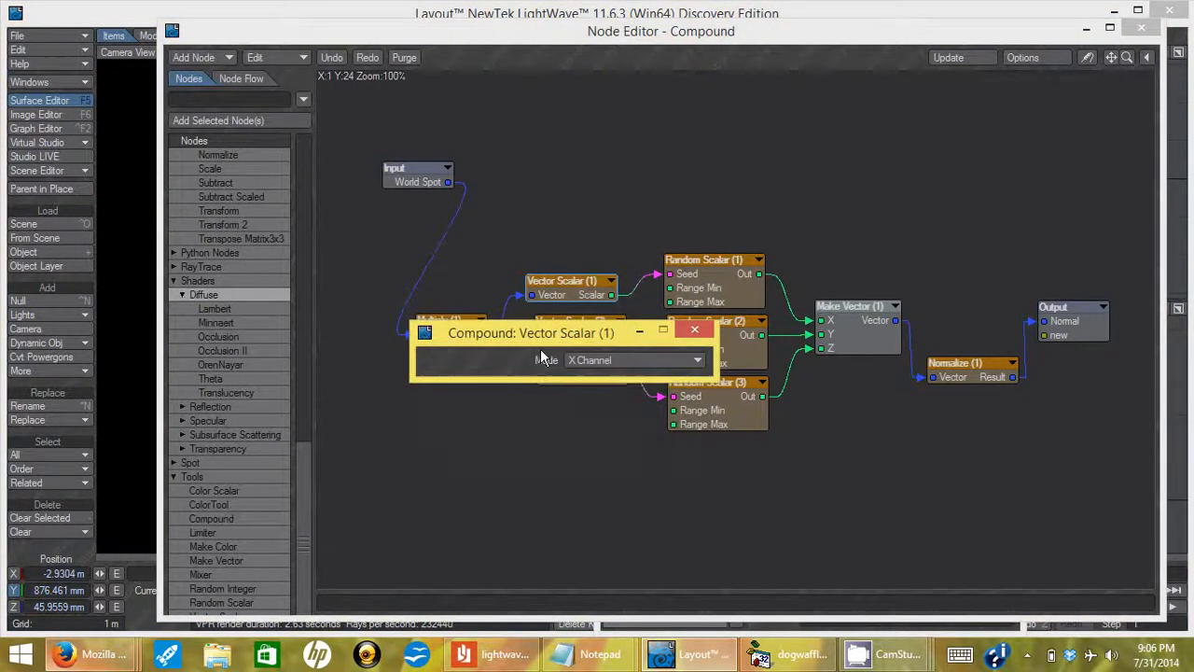
click(695, 329)
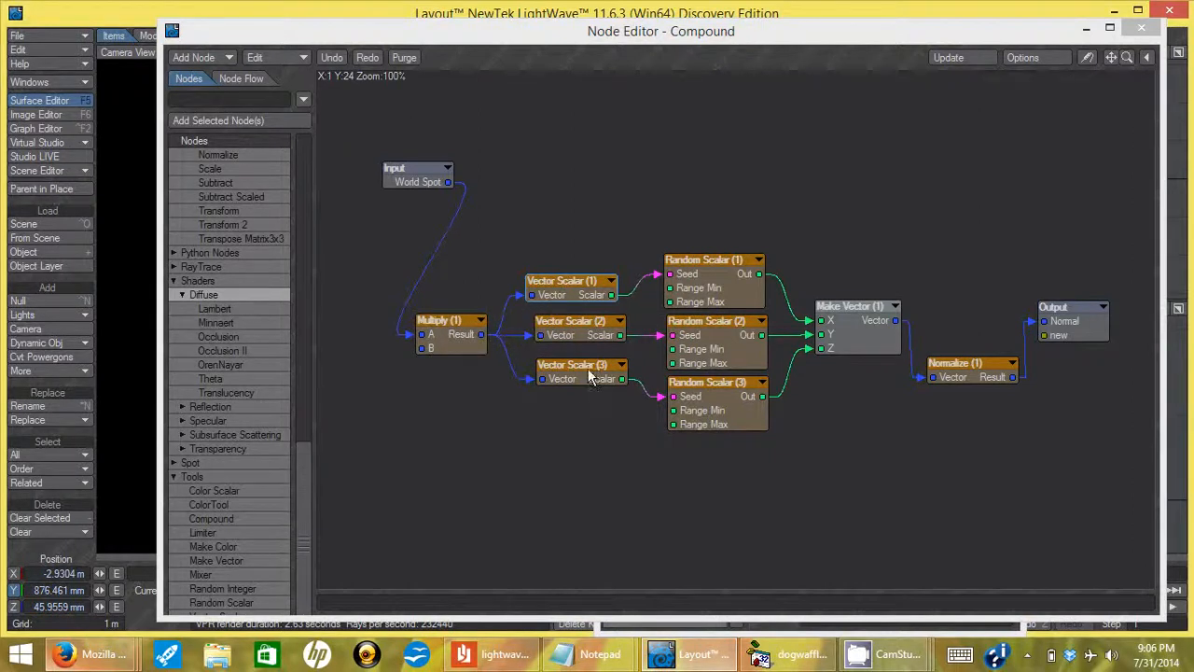
double_click(579, 281)
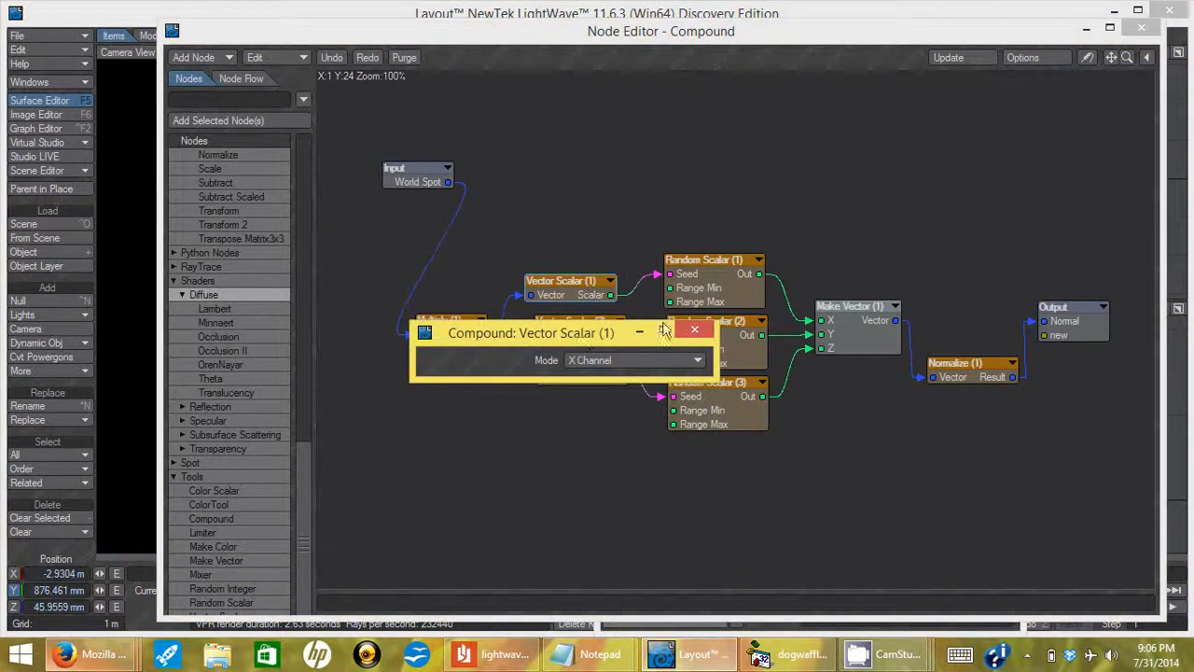
click(694, 329)
click(569, 331)
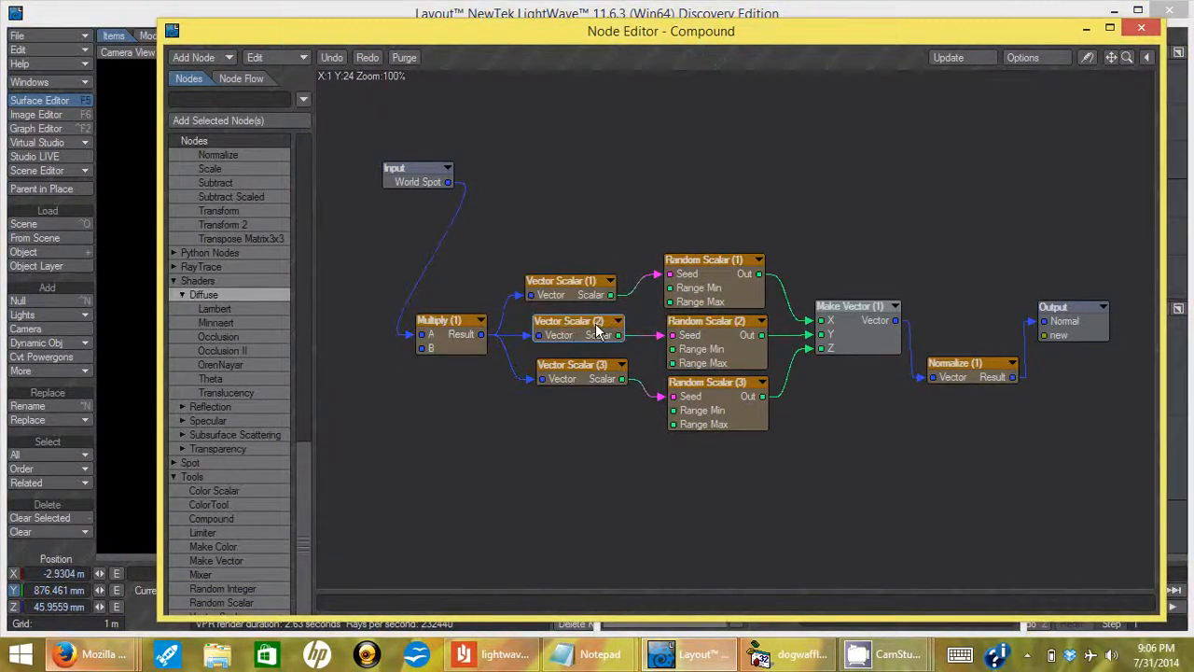
double_click(574, 329)
click(696, 331)
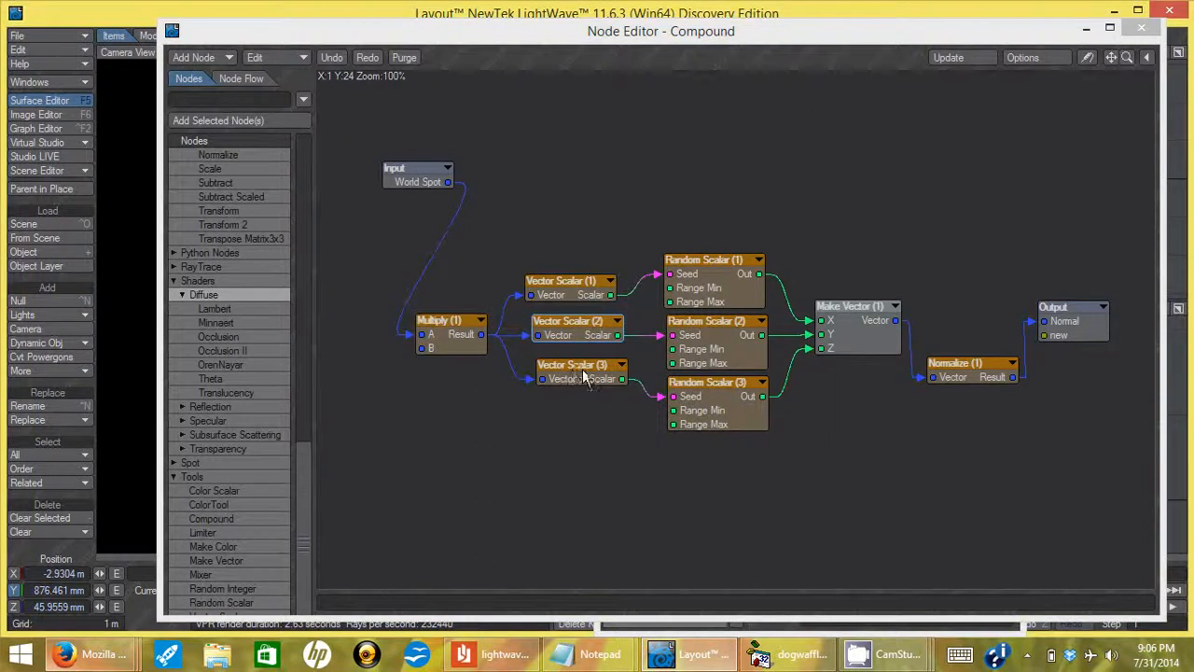
click(701, 266)
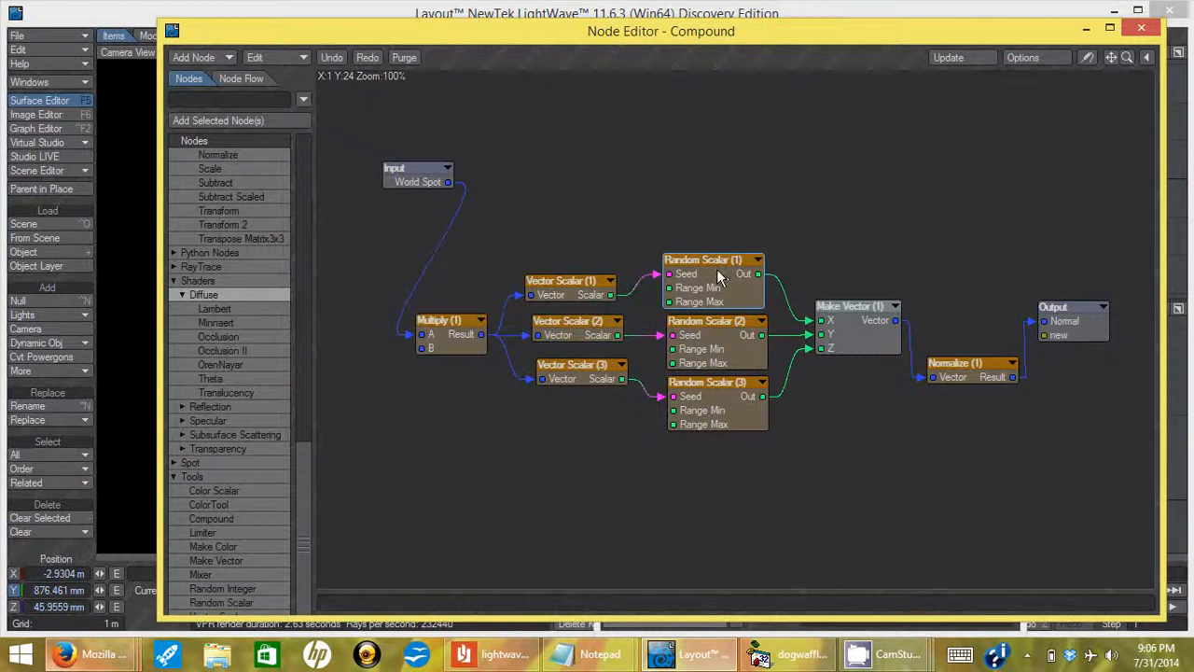
Verify Random Scalar (1) ranges from -1.0 to 1.0, then nudge Make Vector (1) slightly left.
click(715, 265)
drag(715, 265, 714, 265)
double_click(733, 285)
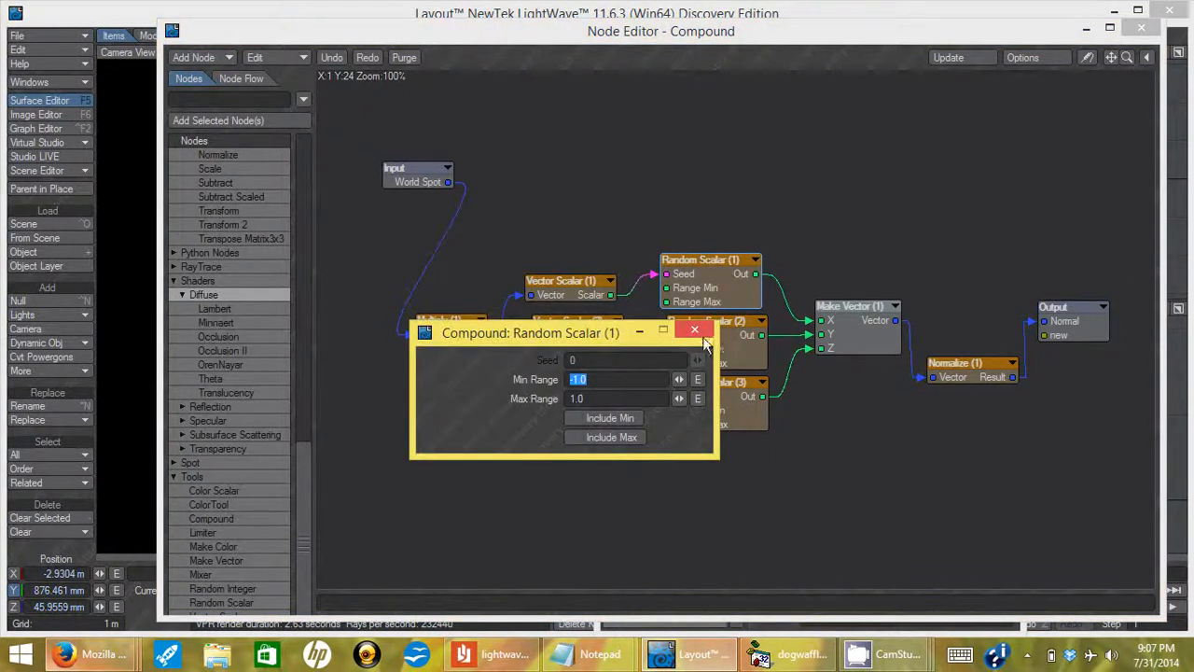
click(695, 331)
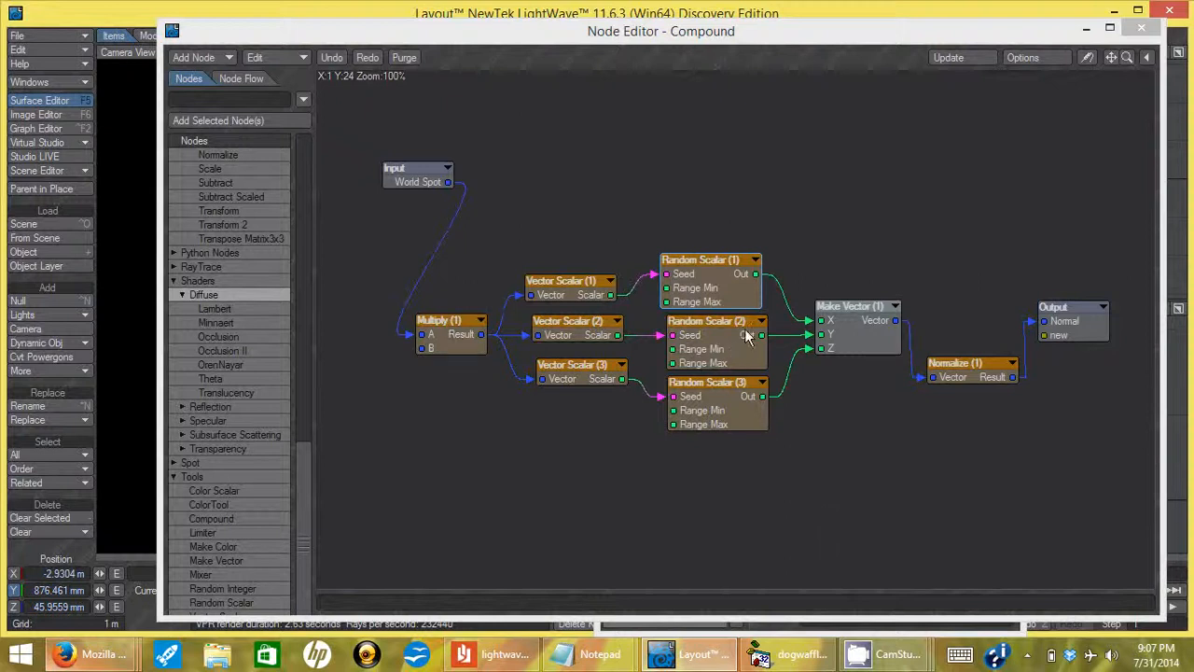
click(852, 315)
drag(869, 312, 859, 314)
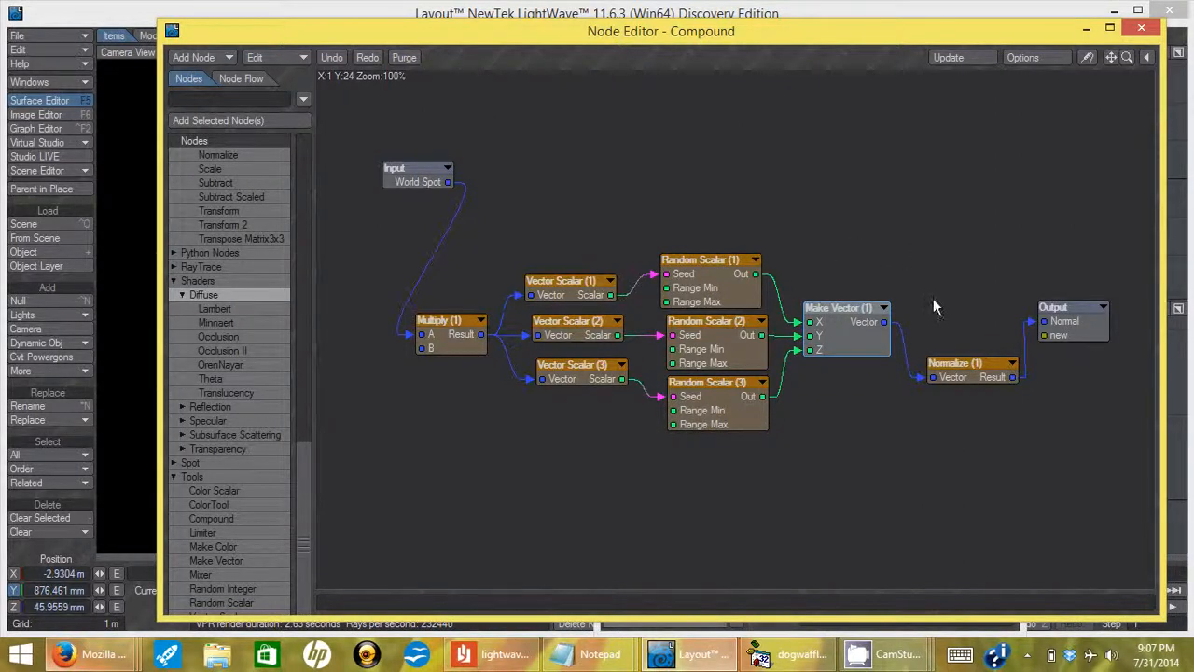
Close the Compound graph and reposition the Surface Editor to check the sphere render.
click(1146, 32)
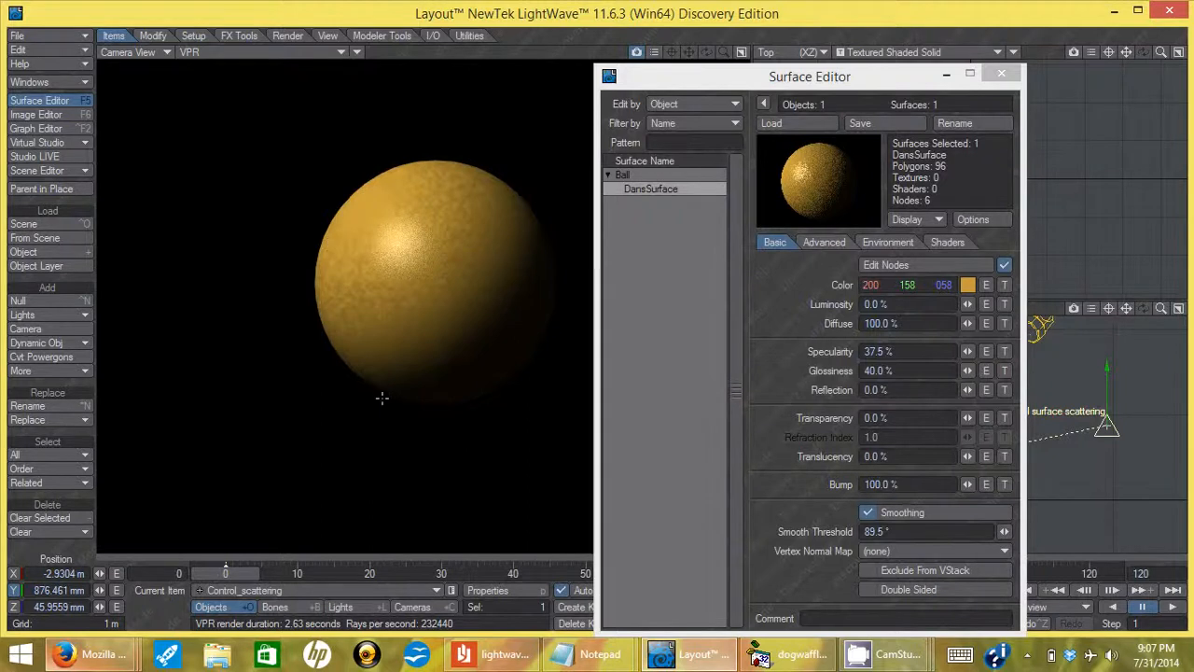
drag(905, 76, 660, 299)
click(702, 288)
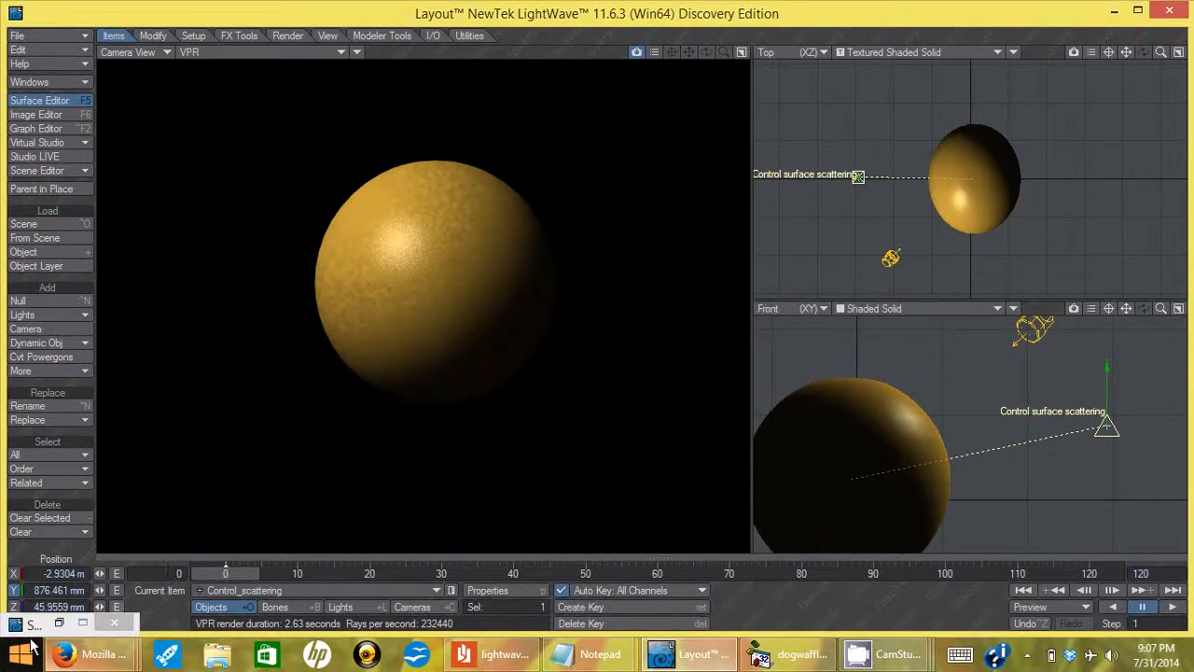
double_click(41, 625)
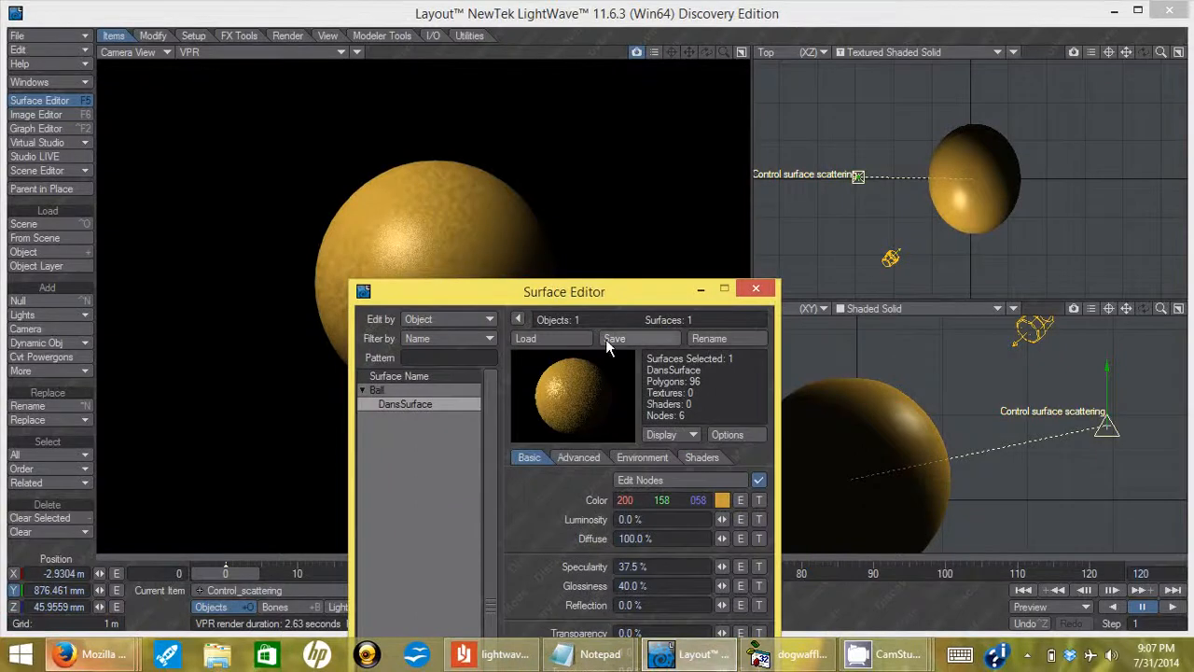
drag(621, 292, 434, 82)
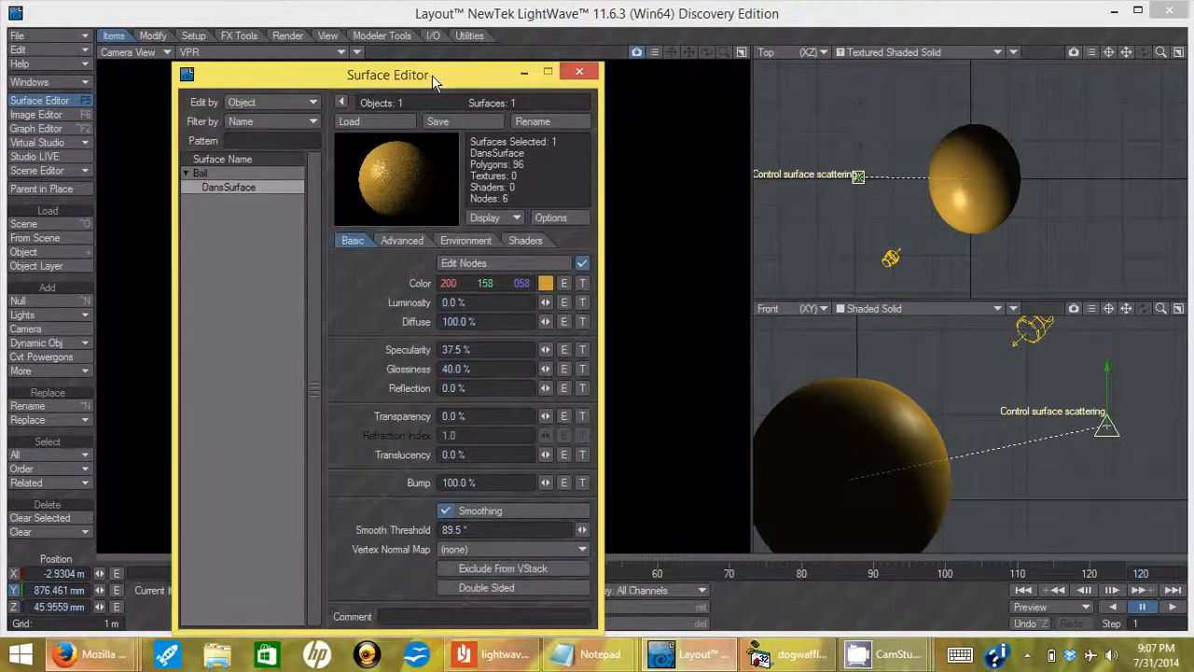
Reopen the DansSurface node graph, drag it below the viewports, and close the Surface Editor.
click(552, 262)
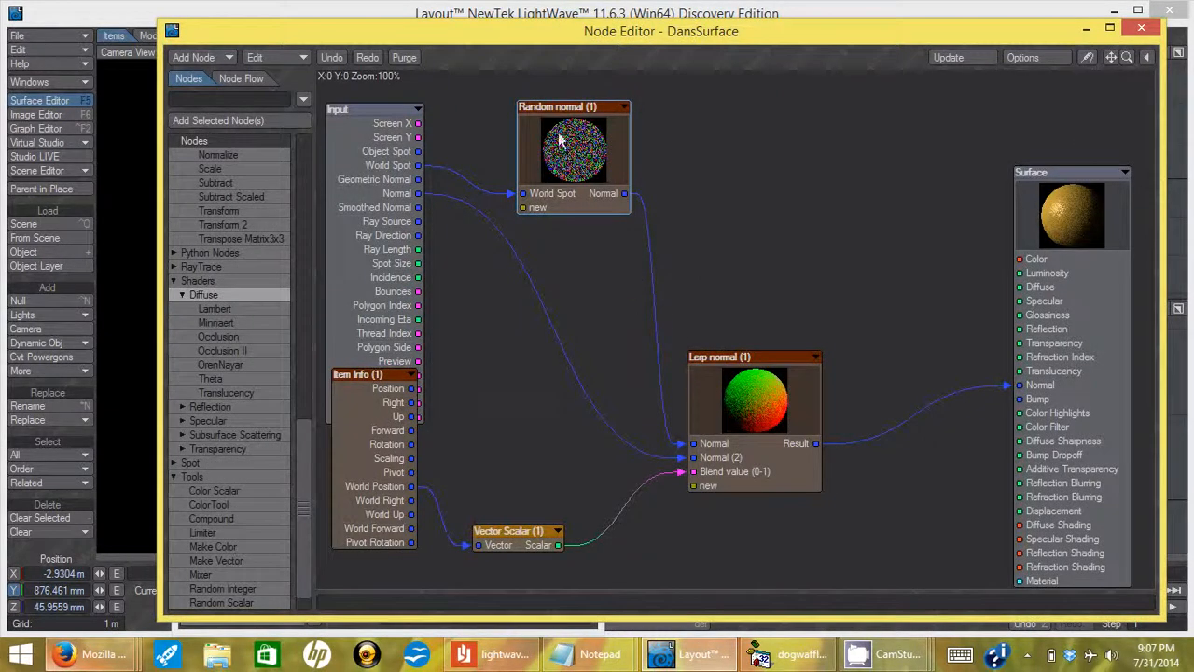
click(752, 374)
drag(860, 39, 776, 512)
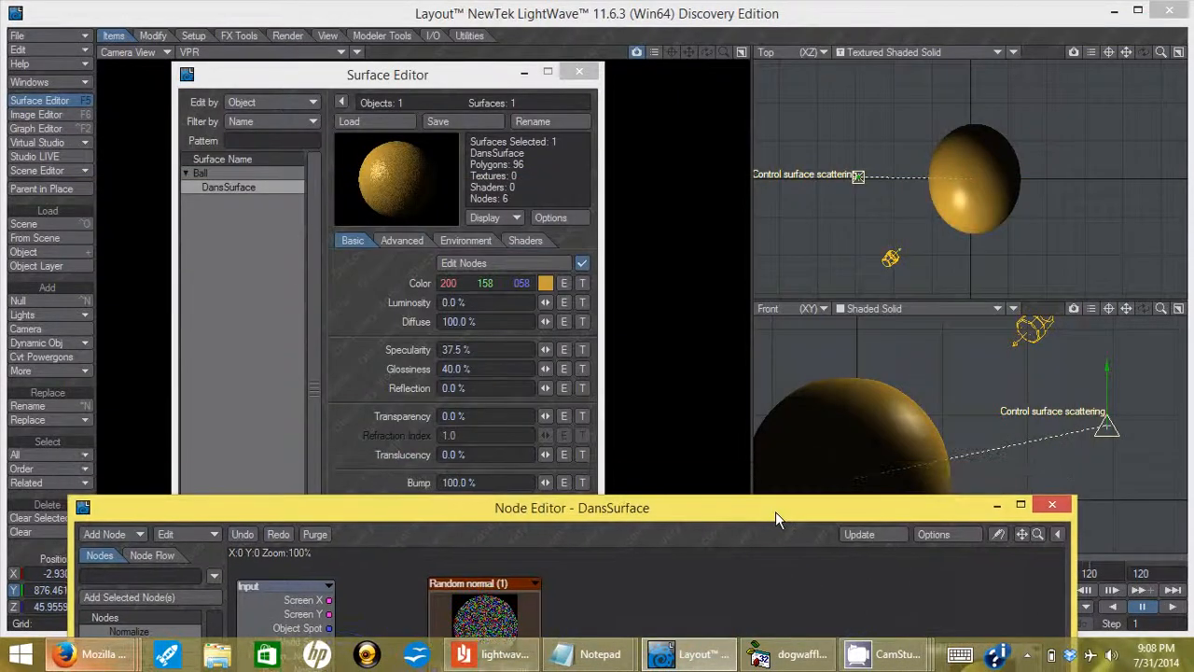
click(577, 72)
click(577, 72)
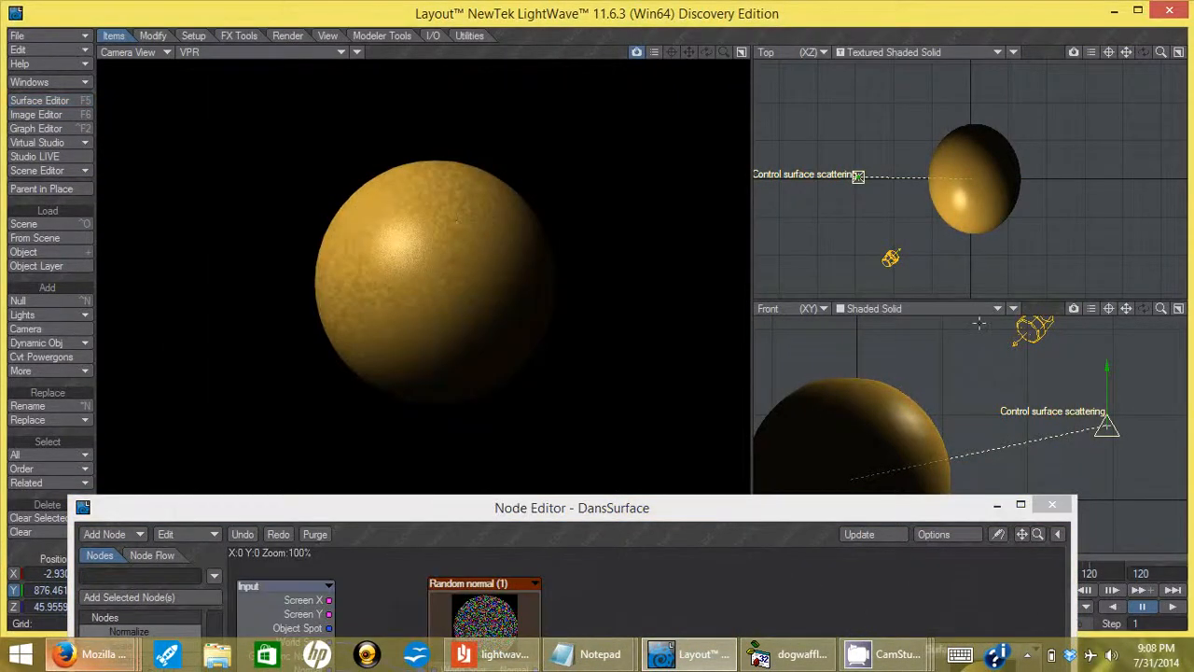
Lower the Control surface scattering null to add grain, raise it until the sphere turns smooth, then lower slightly.
drag(1108, 368, 1107, 378)
drag(998, 427, 998, 492)
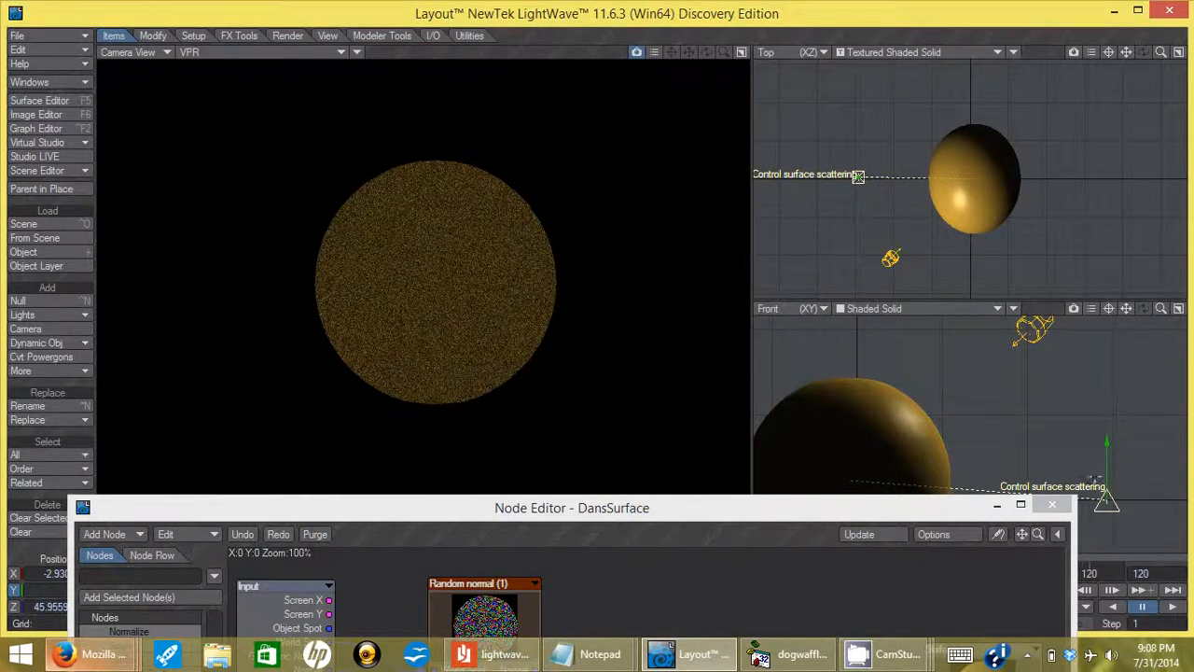
drag(1107, 473, 1107, 423)
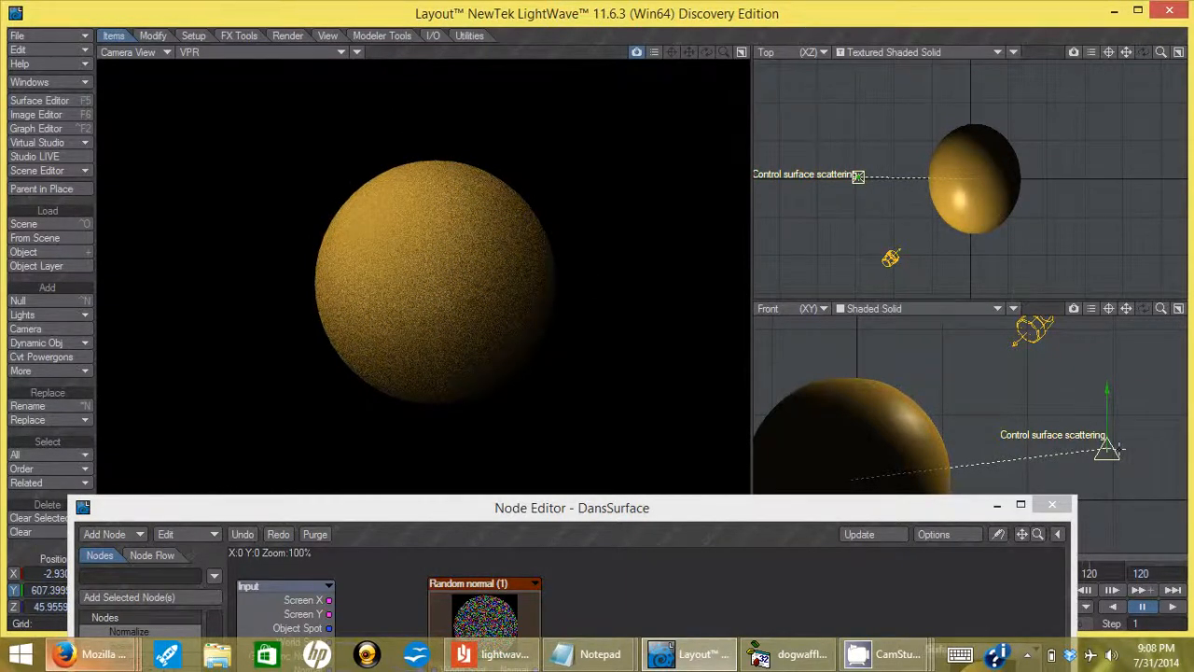
drag(1107, 449, 1106, 417)
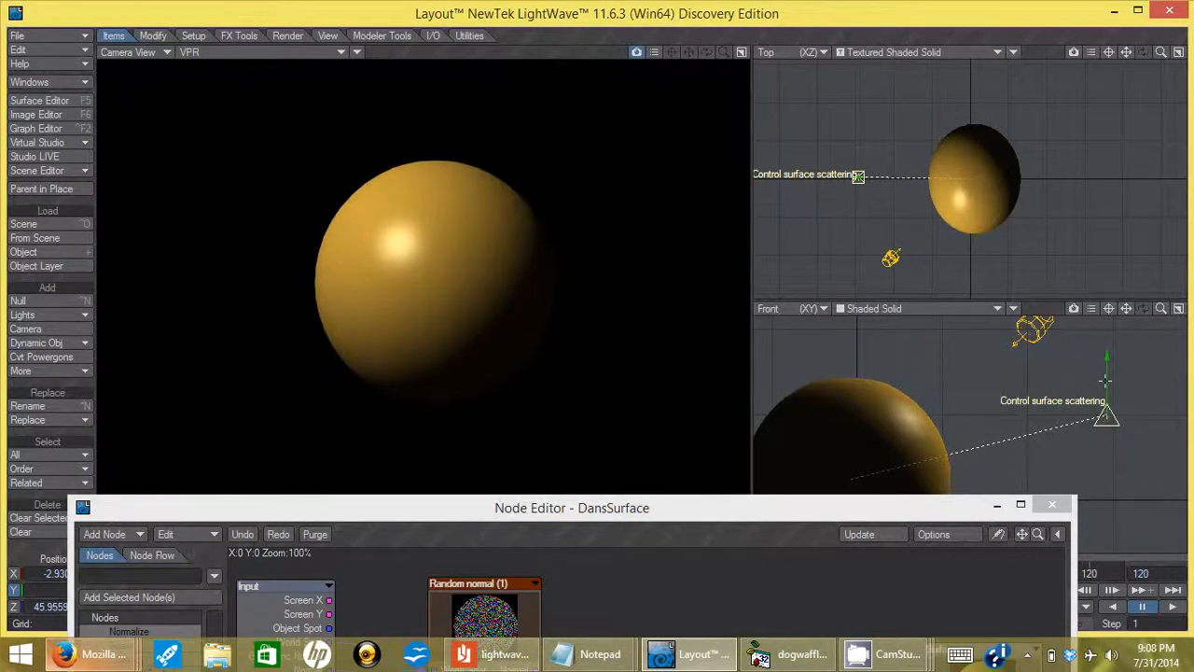
drag(1106, 417, 1107, 428)
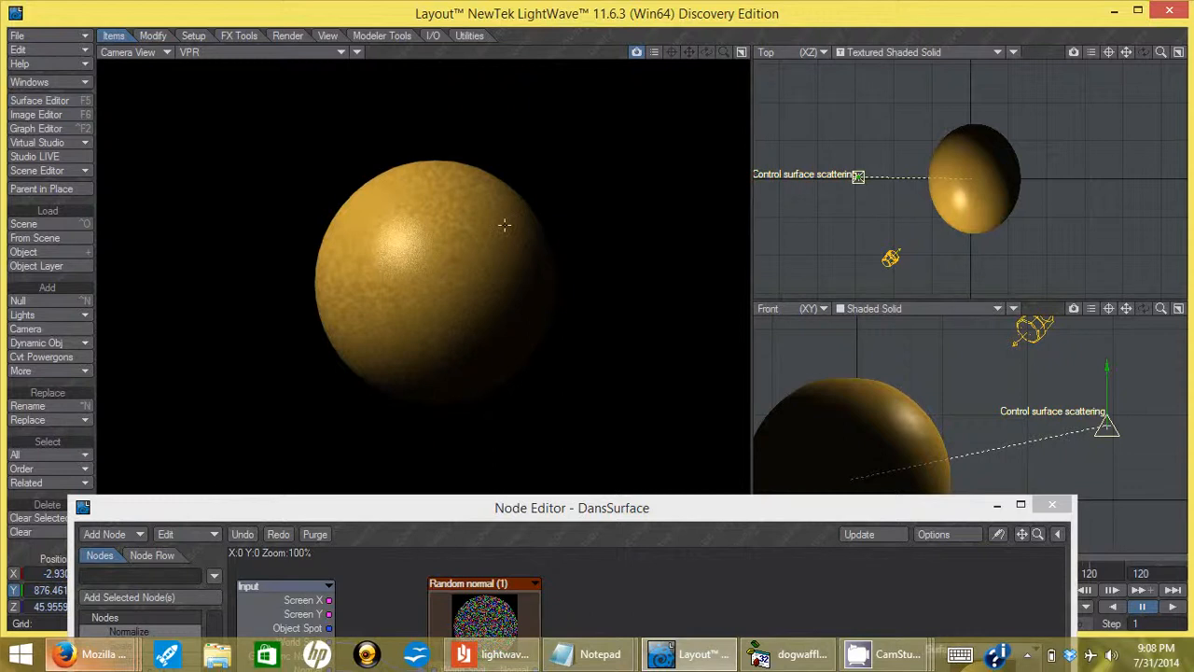
drag(809, 508, 685, 123)
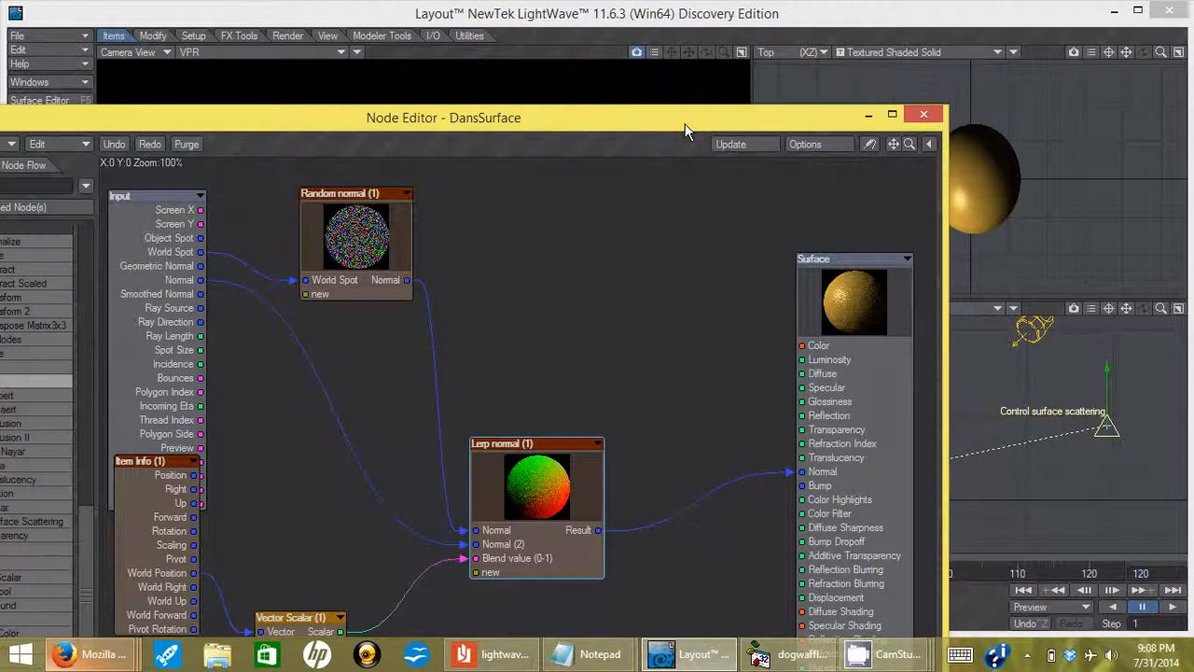
Shift the Lerp normal (1) node up-right and the Surface node left, then minimize the Node Editor.
drag(685, 123, 684, 65)
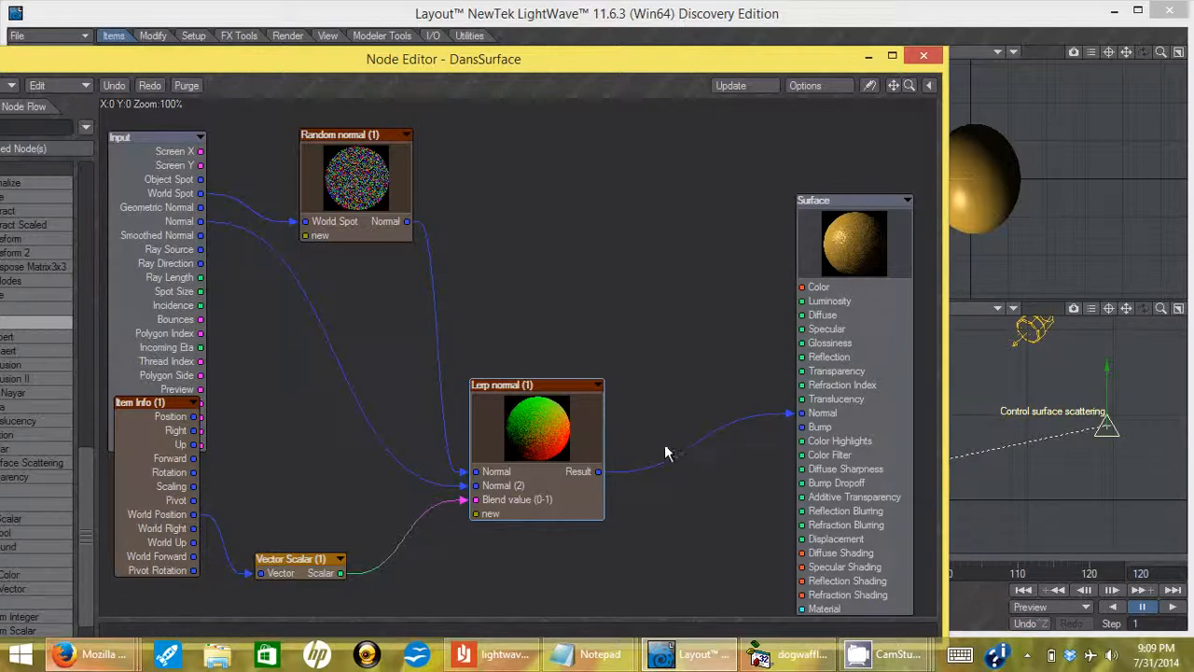
drag(553, 379, 583, 366)
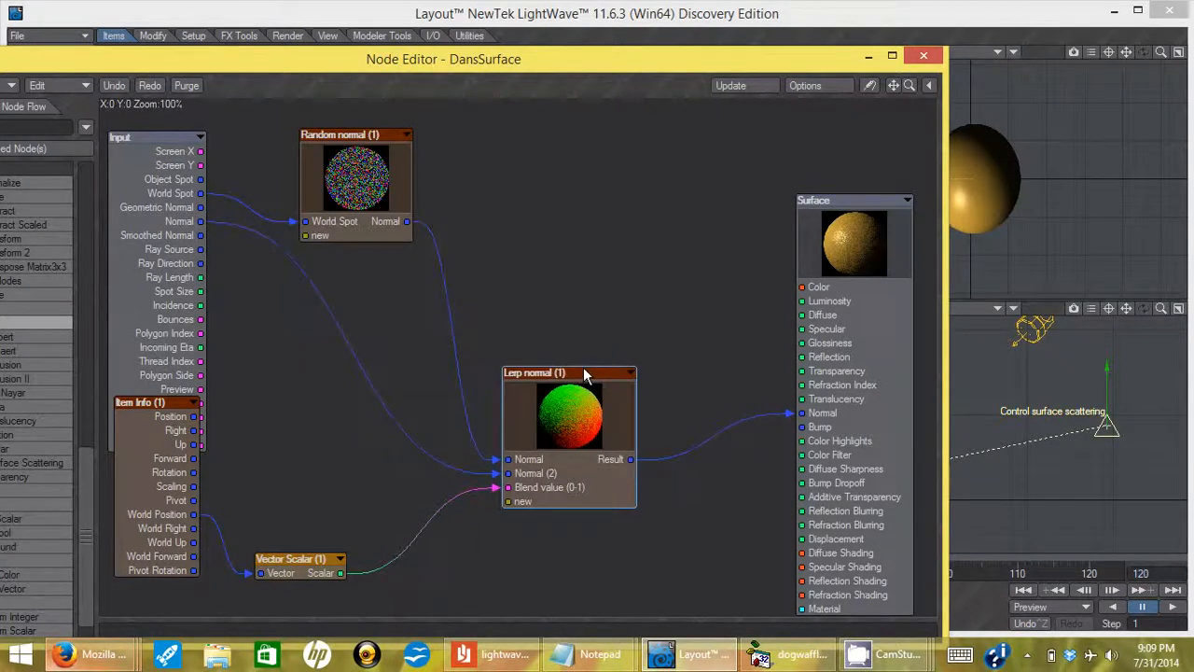
drag(846, 207, 813, 204)
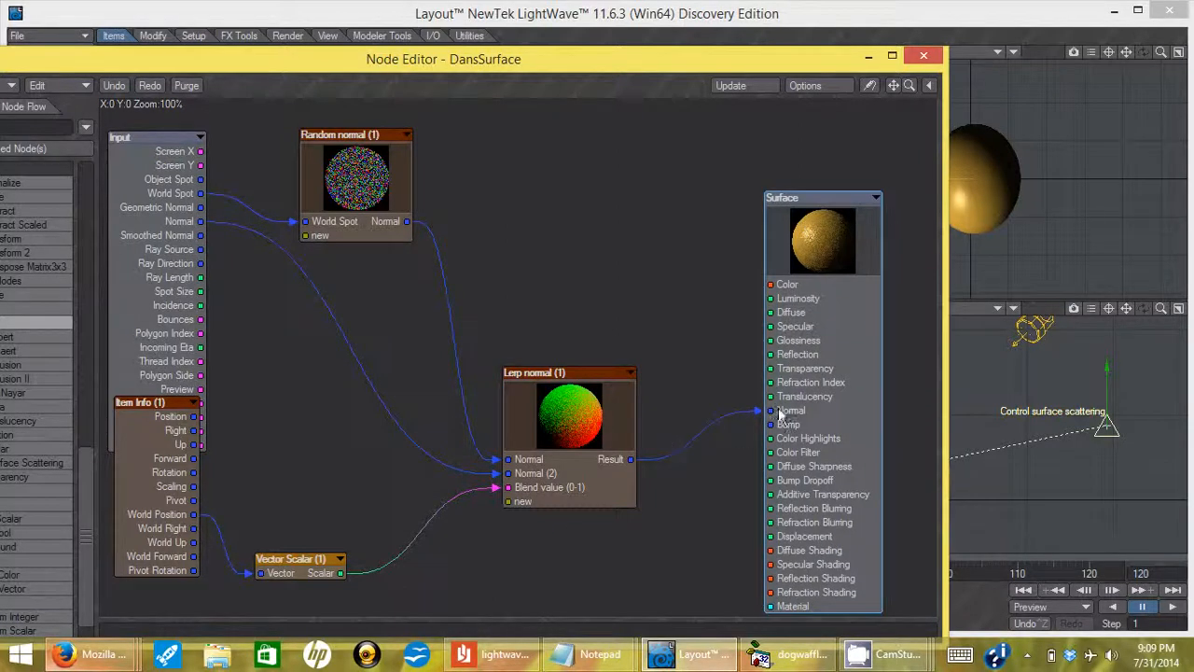
drag(807, 200, 811, 205)
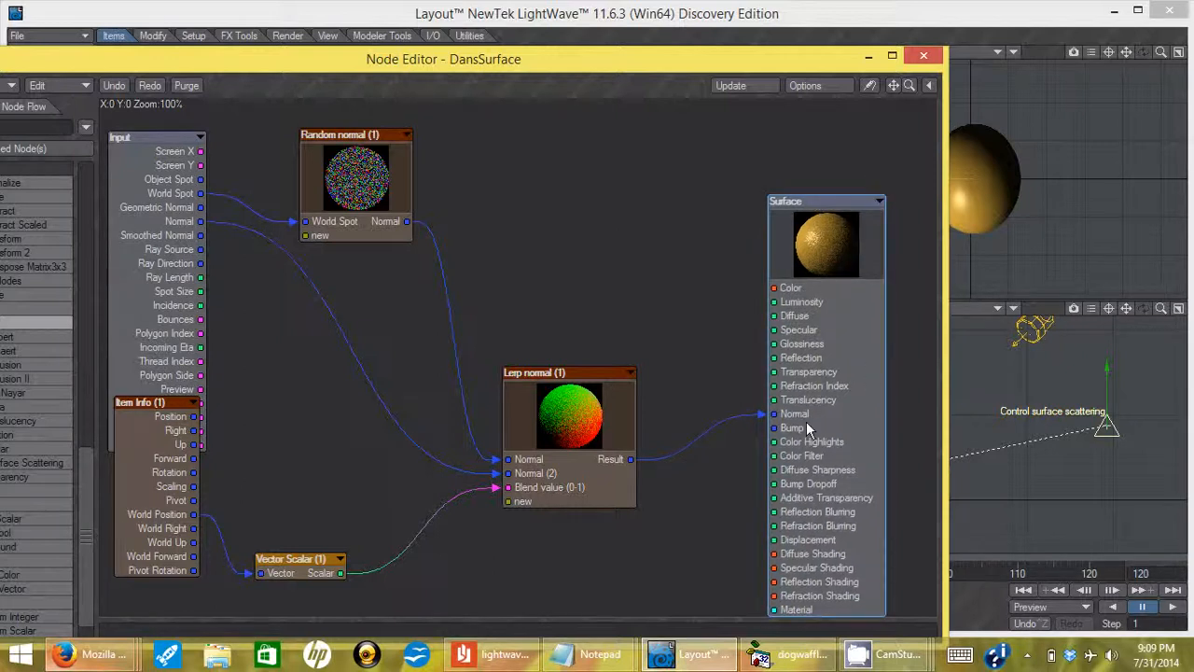
click(867, 58)
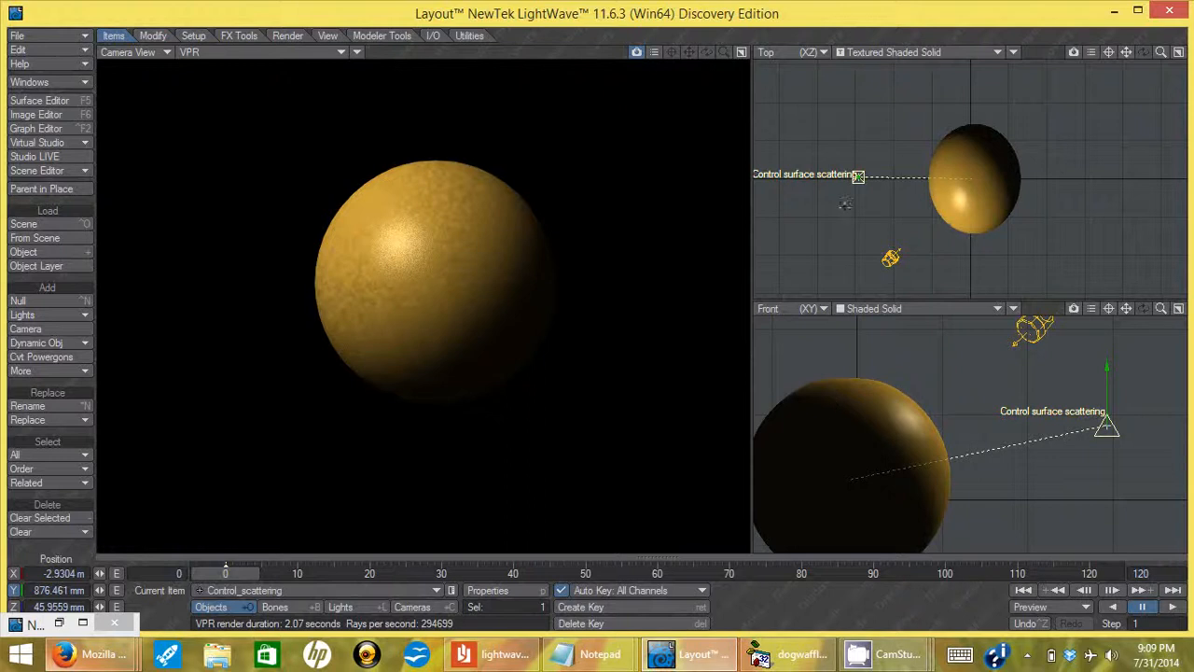
Raise the Control_scattering null to Y = 1 m so the gold sphere renders smooth without grain.
click(589, 301)
drag(1107, 365, 1108, 409)
drag(1107, 442, 1107, 356)
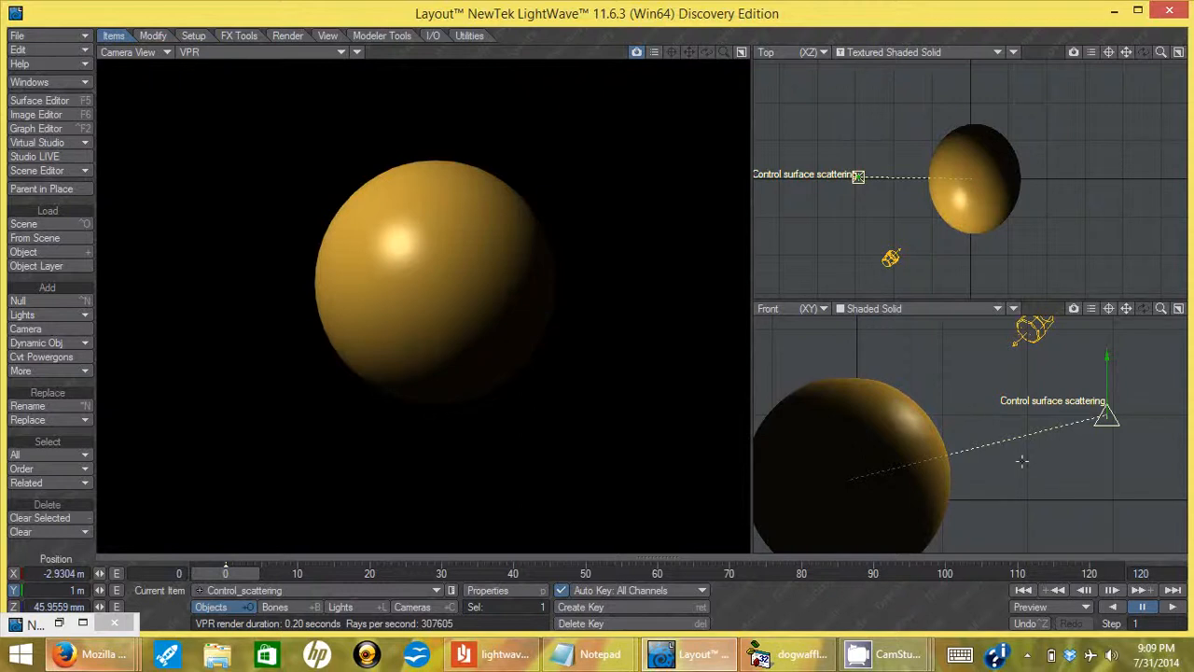
click(1116, 17)
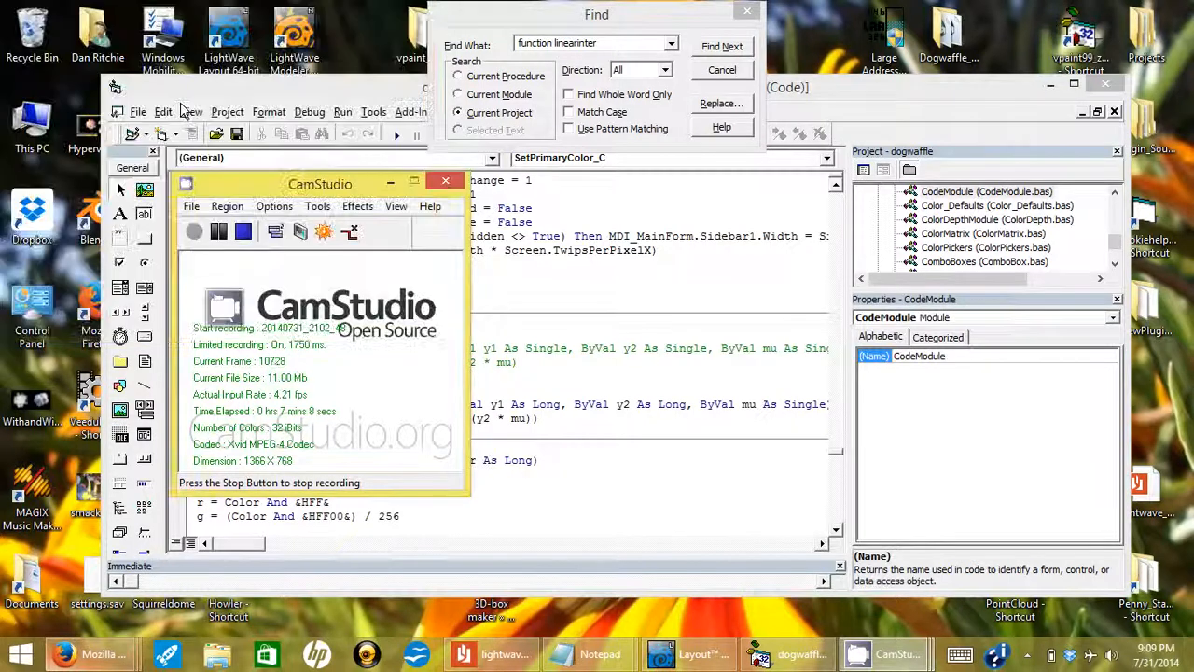
Move the Visual Basic editor window to the lower right and briefly bring LightWave Layout back.
drag(270, 91, 317, 105)
drag(459, 244, 608, 327)
click(39, 209)
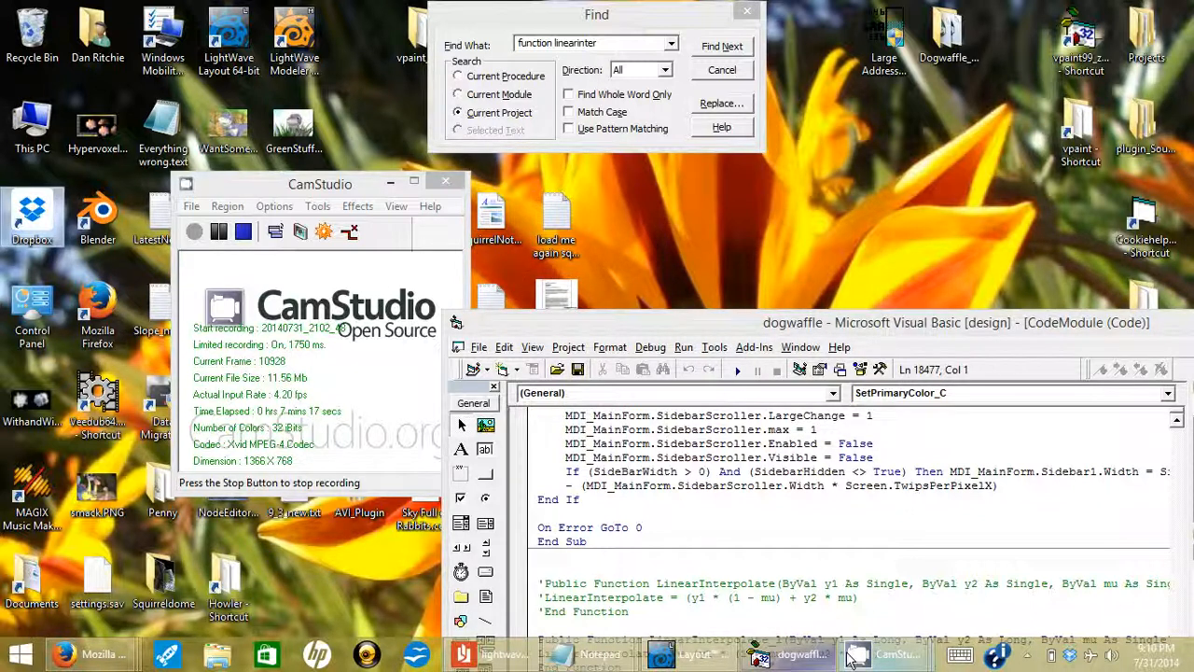
click(696, 655)
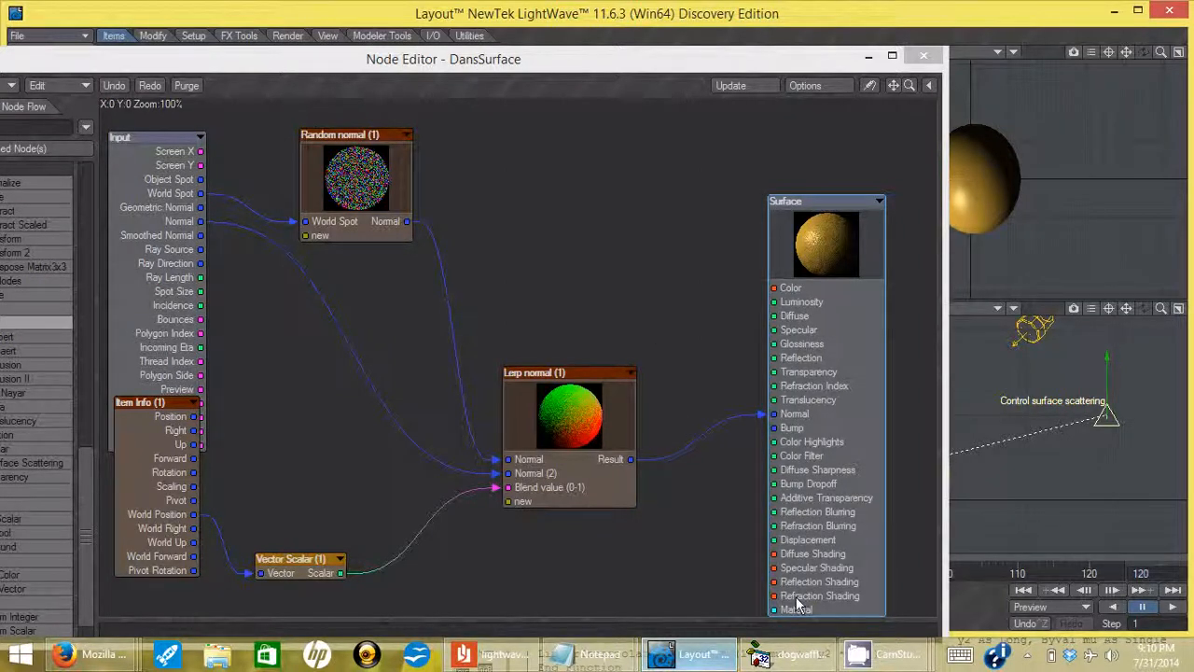
mouse_move(890, 655)
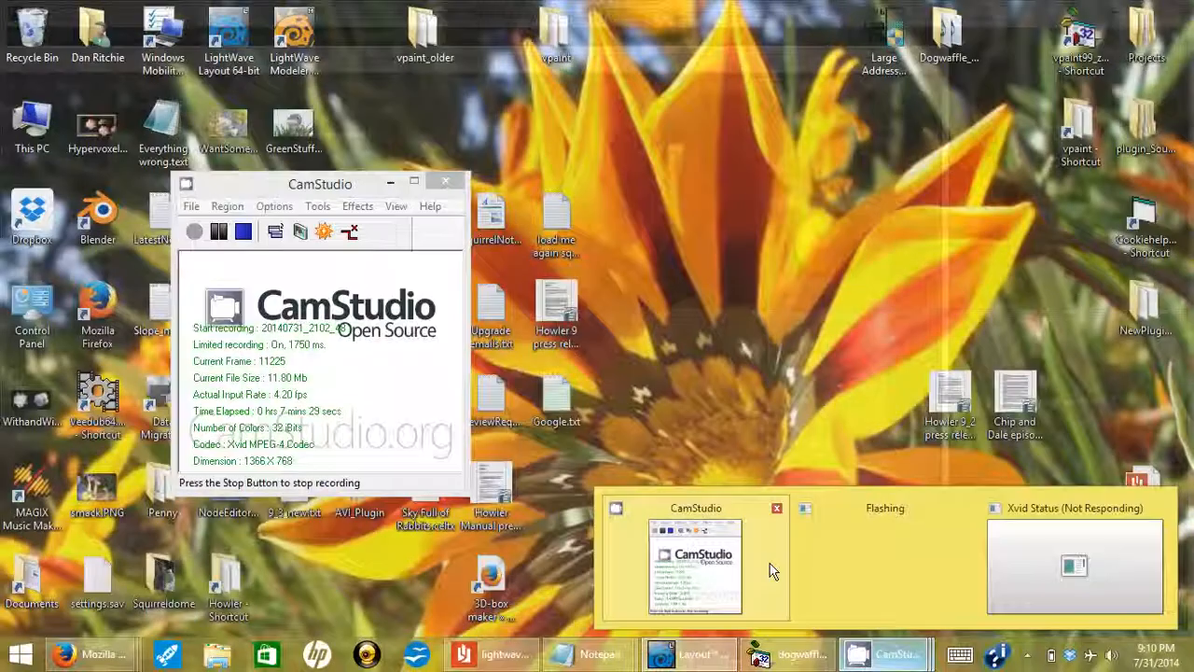